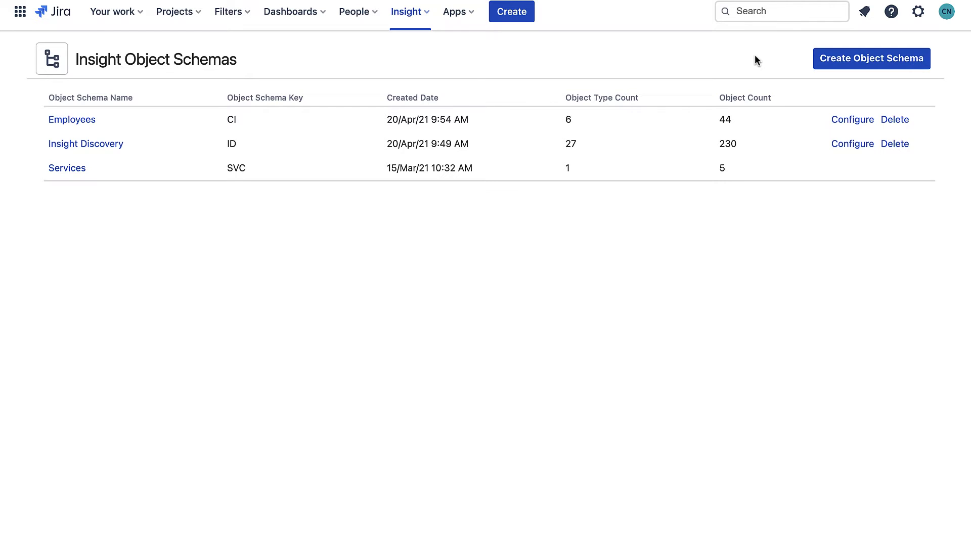
# Create an object schema named 'IT Employee Assets' (key IEA) and open its empty page
pyautogui.click(847, 58)
pyautogui.write('IT E')
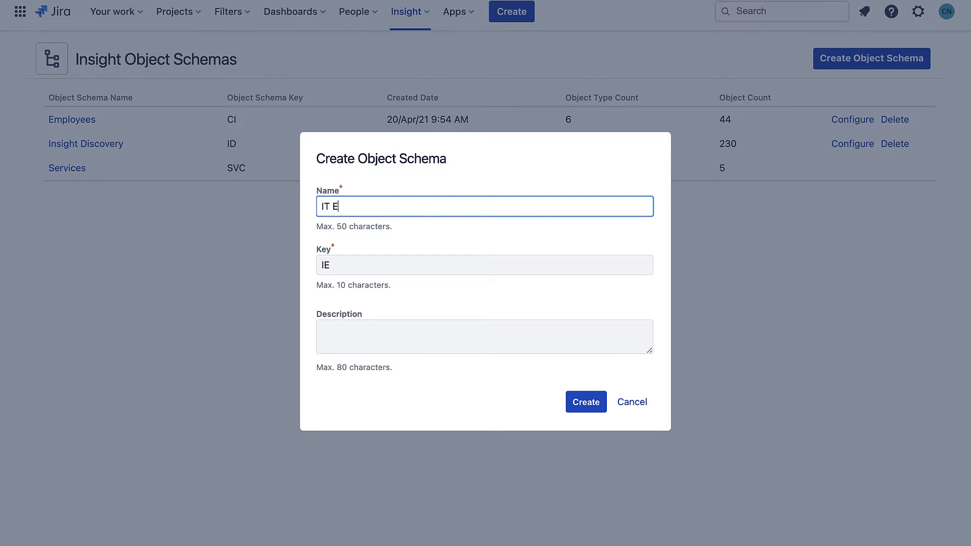
pyautogui.write('mployee Assets')
pyautogui.click(598, 402)
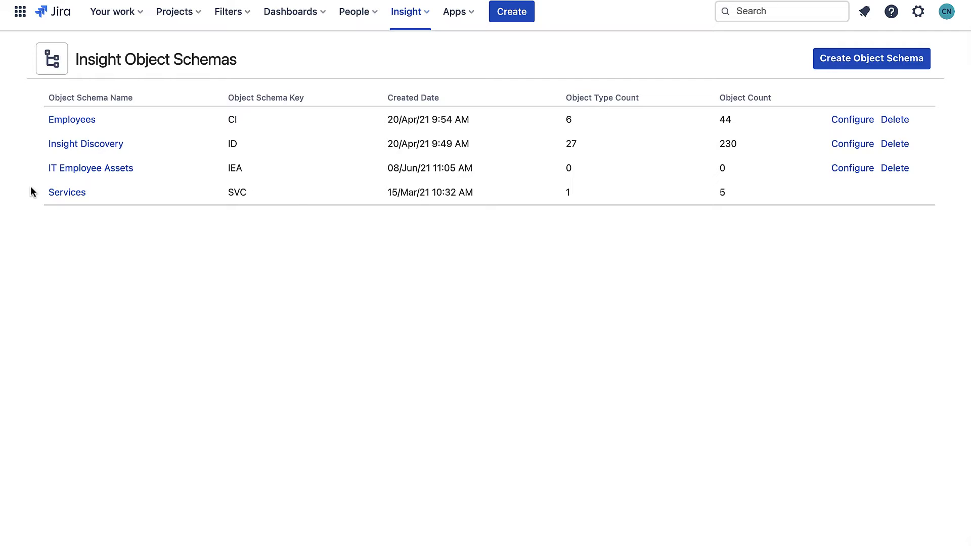
pyautogui.click(50, 167)
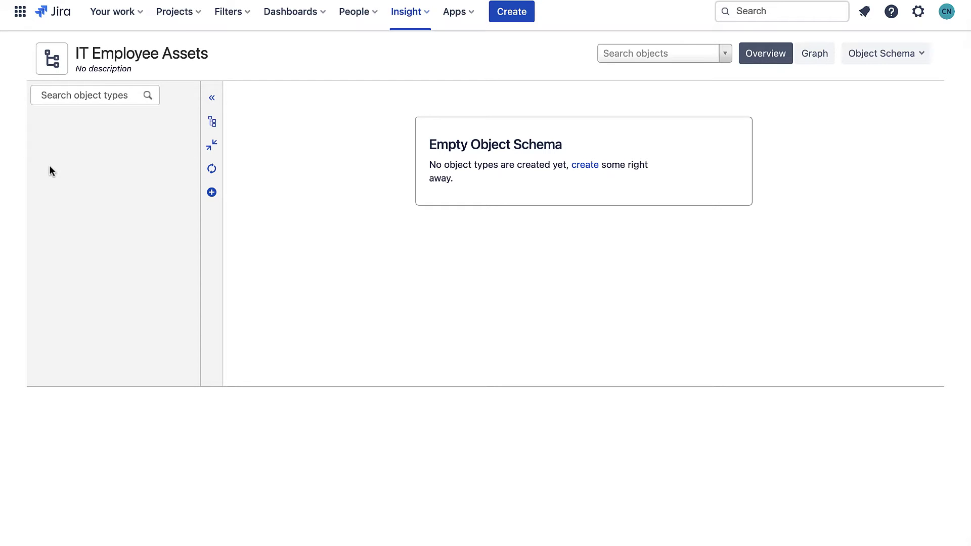
# Add a 'Laptops' object type to the schema and view its default attributes
pyautogui.click(211, 192)
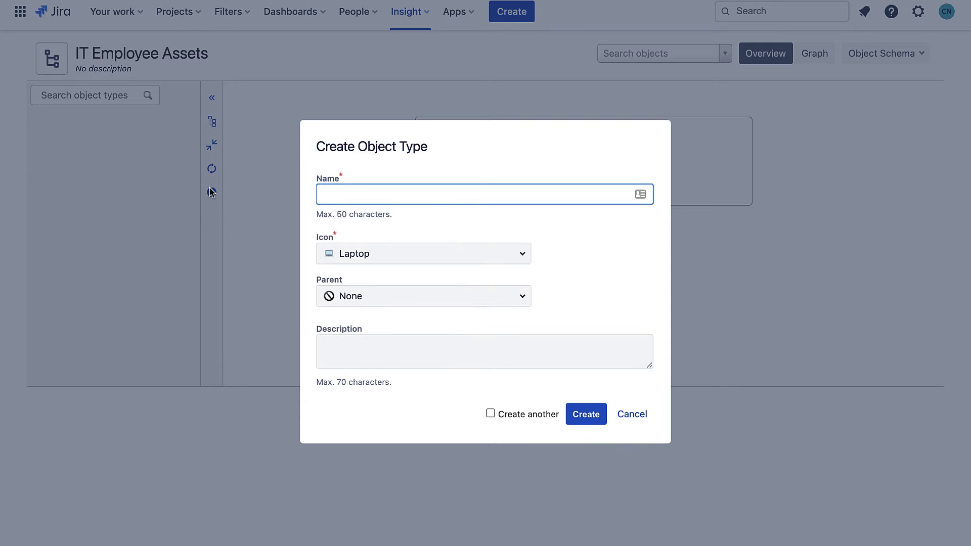
pyautogui.write('Laptops')
pyautogui.click(586, 412)
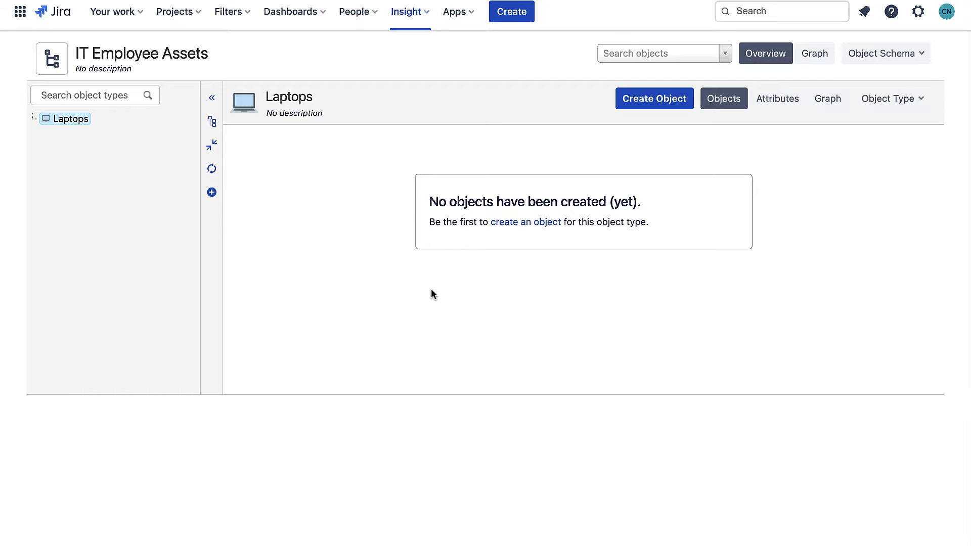
pyautogui.click(758, 101)
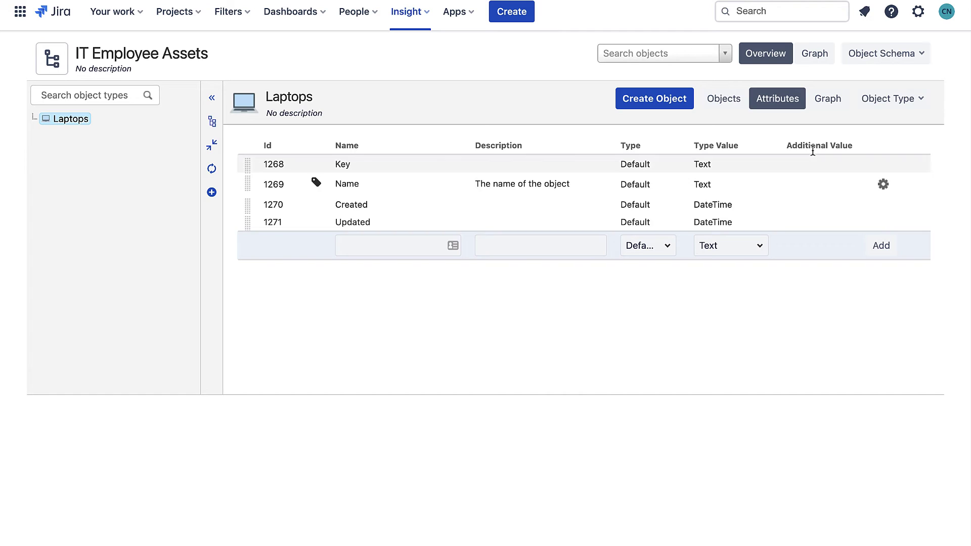
# Add text attributes Serial number, Model and Cost to Laptops
pyautogui.click(409, 245)
pyautogui.write('Serial')
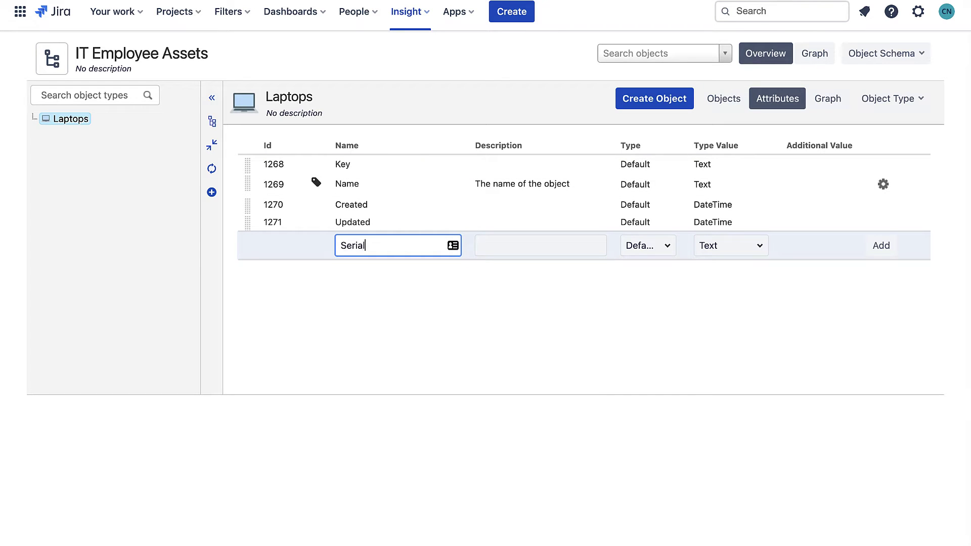
pyautogui.write(' number')
pyautogui.press('Tab')
pyautogui.press('Tab')
pyautogui.press('Tab')
pyautogui.press('Tab')
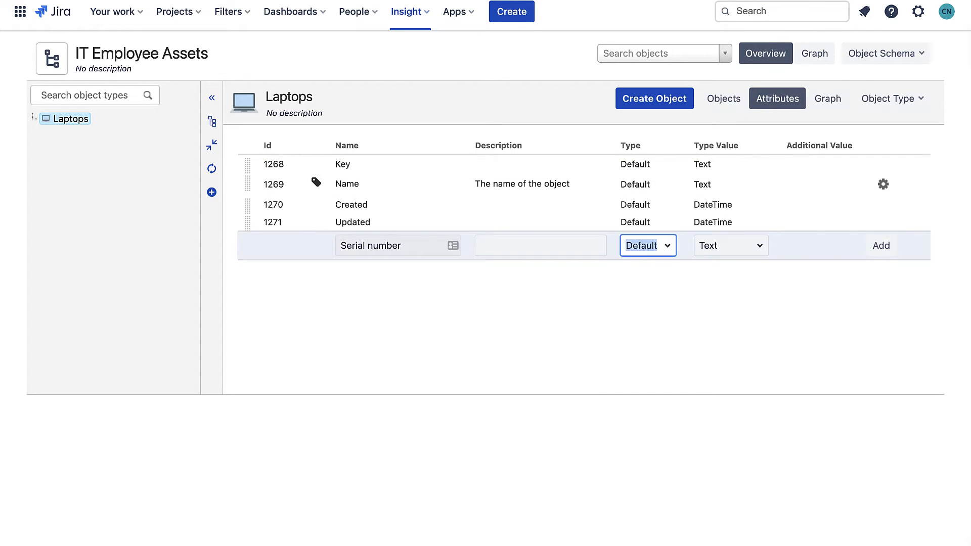
pyautogui.press('Return')
pyautogui.write('Model')
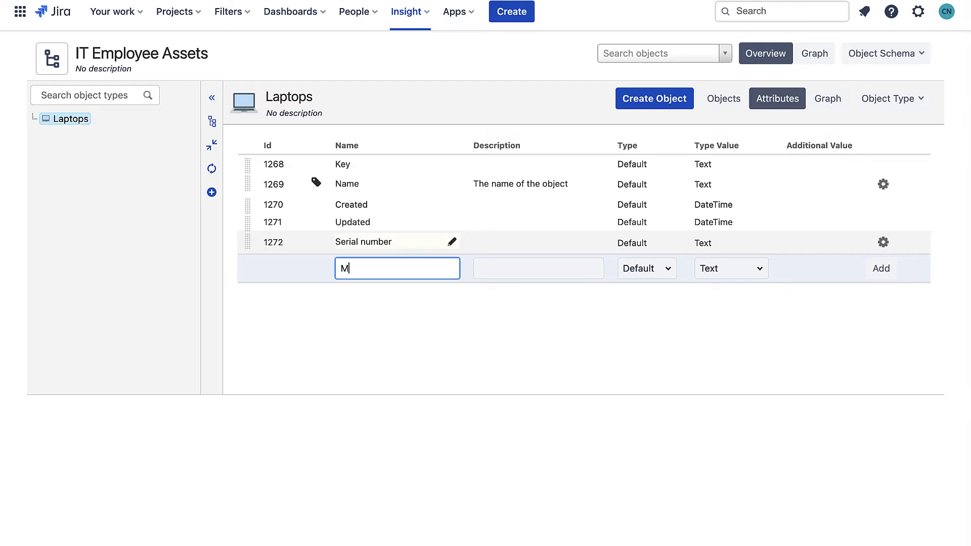
pyautogui.press('Tab')
pyautogui.press('Tab')
pyautogui.press('Tab')
pyautogui.press('Tab')
pyautogui.press('Return')
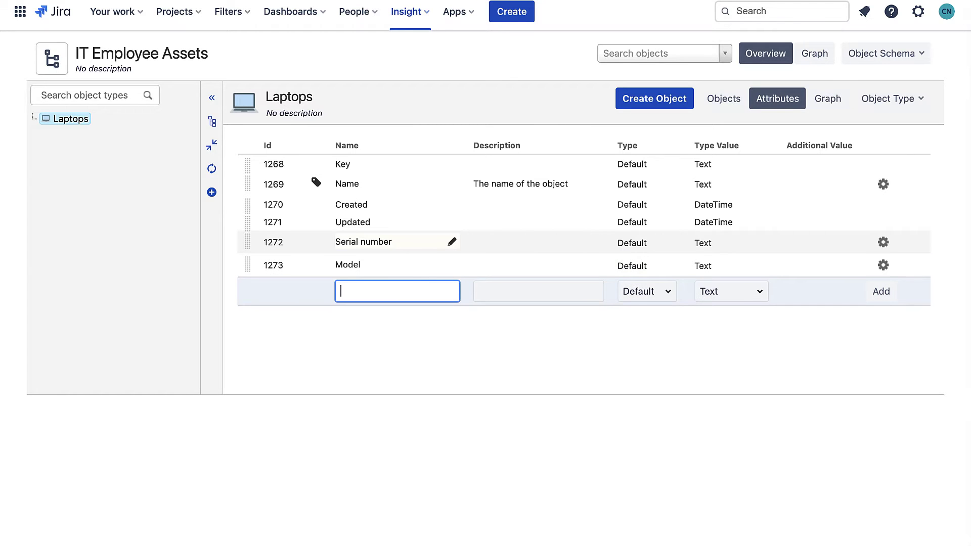
pyautogui.write('Cost')
pyautogui.press('Tab')
pyautogui.press('Tab')
pyautogui.press('Tab')
pyautogui.press('Tab')
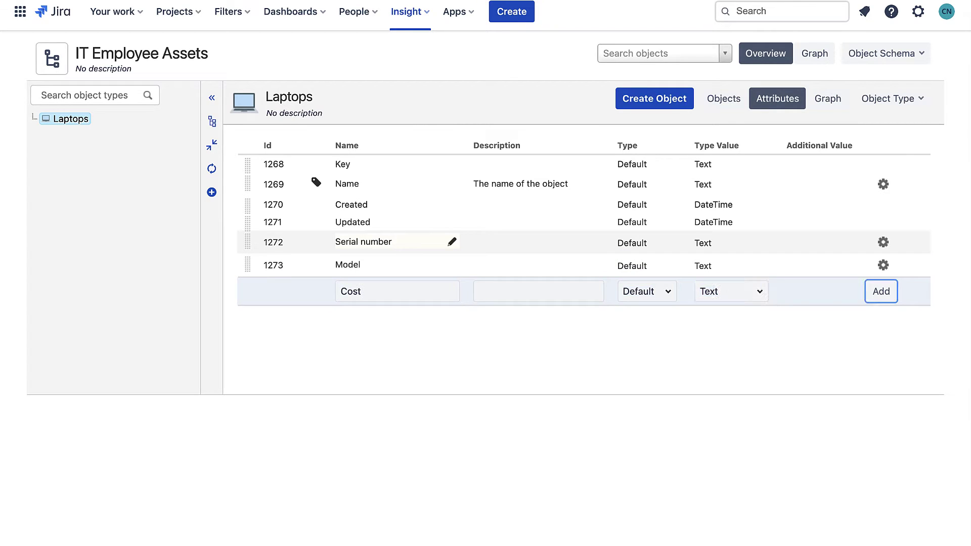
pyautogui.press('Return')
# Add Purchase date and Expiry date as Date-type attributes
pyautogui.write('Purchase date')
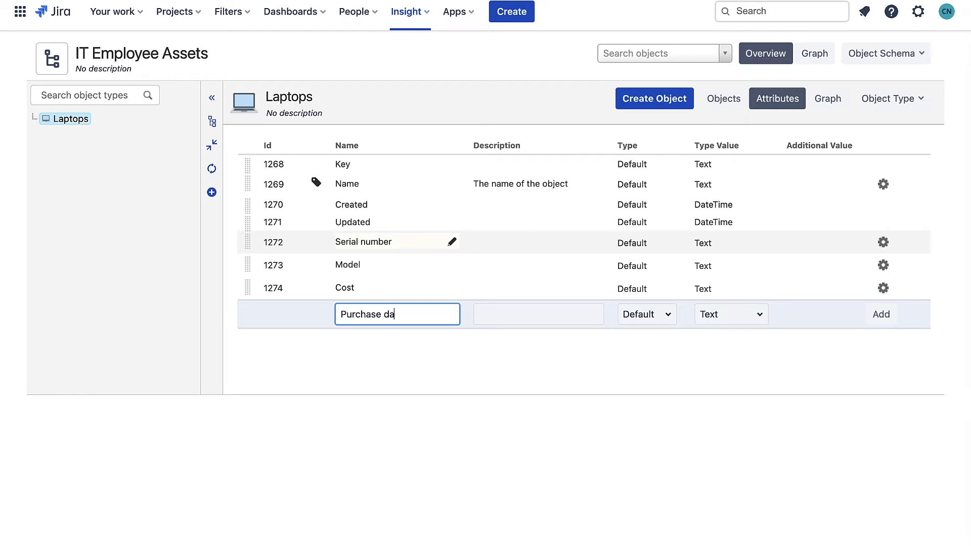
pyautogui.press('Tab')
pyautogui.press('Tab')
pyautogui.press('Tab')
pyautogui.write('Date')
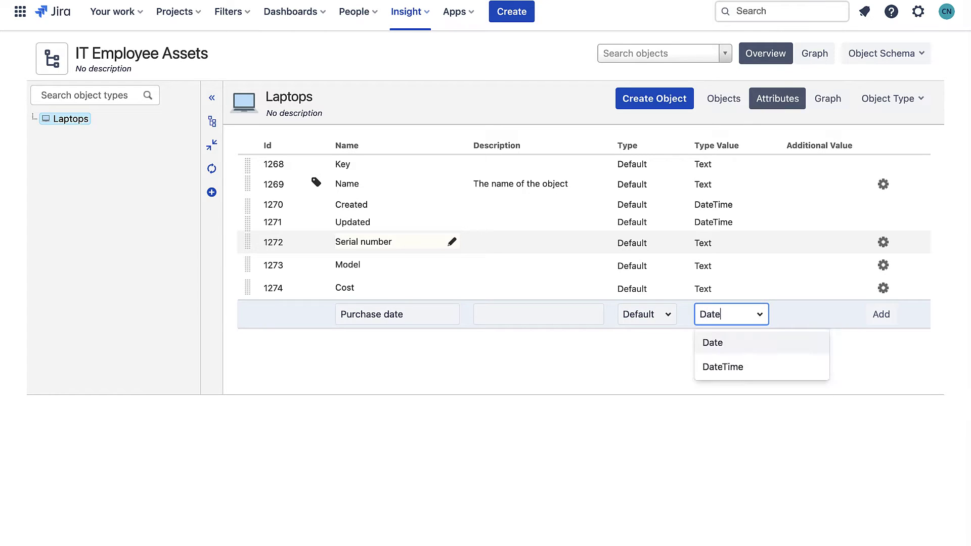
pyautogui.press('Tab')
pyautogui.press('Return')
pyautogui.write('Expi')
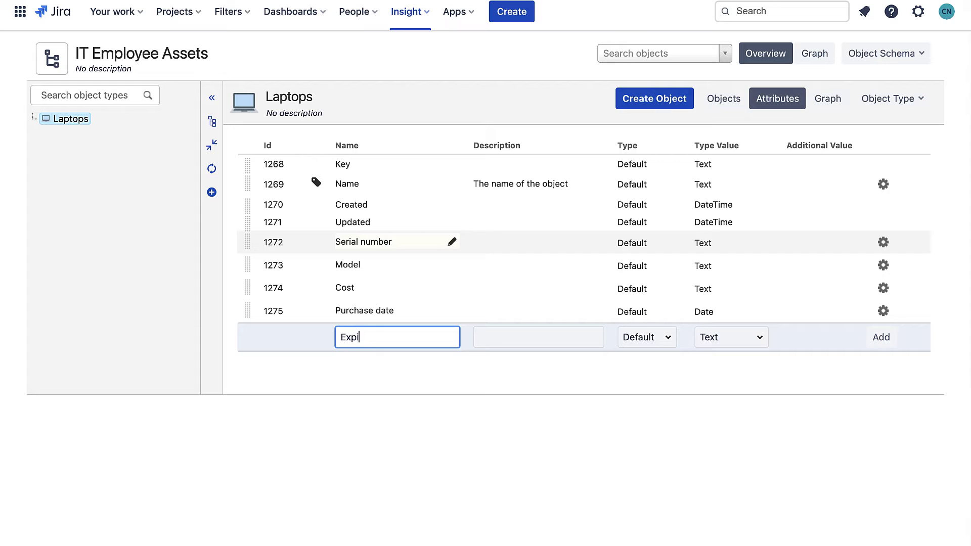
pyautogui.write('ry date')
pyautogui.press('Tab')
pyautogui.press('Tab')
pyautogui.press('Tab')
pyautogui.write('Date')
pyautogui.press('Tab')
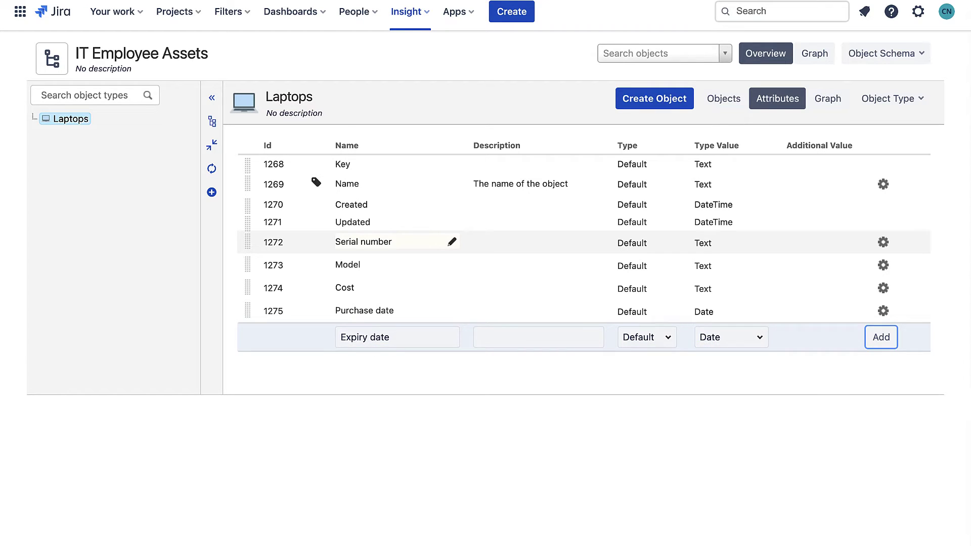
pyautogui.press('Return')
# Add a Status-type attribute 'Status' allowing In use, In stock, Damaged and Retired
pyautogui.write('Status')
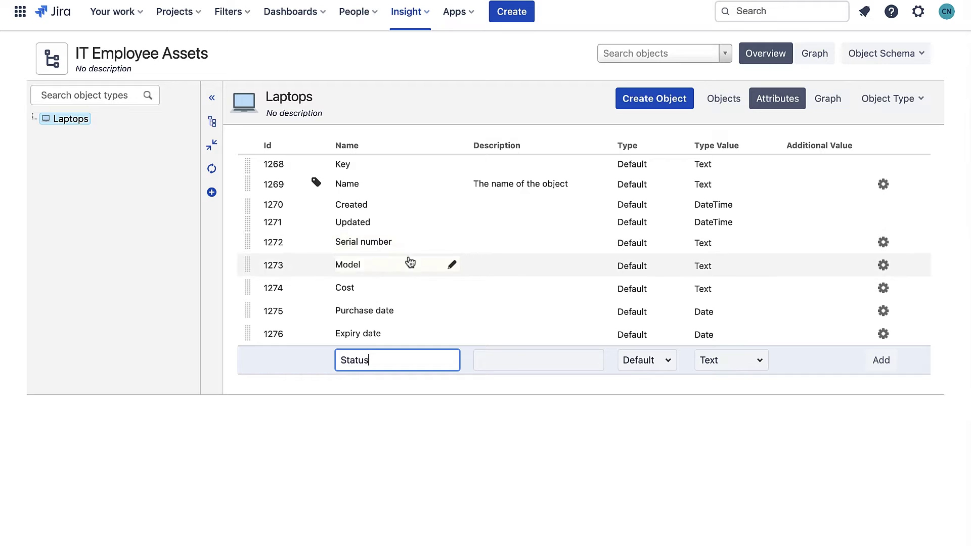
pyautogui.click(641, 360)
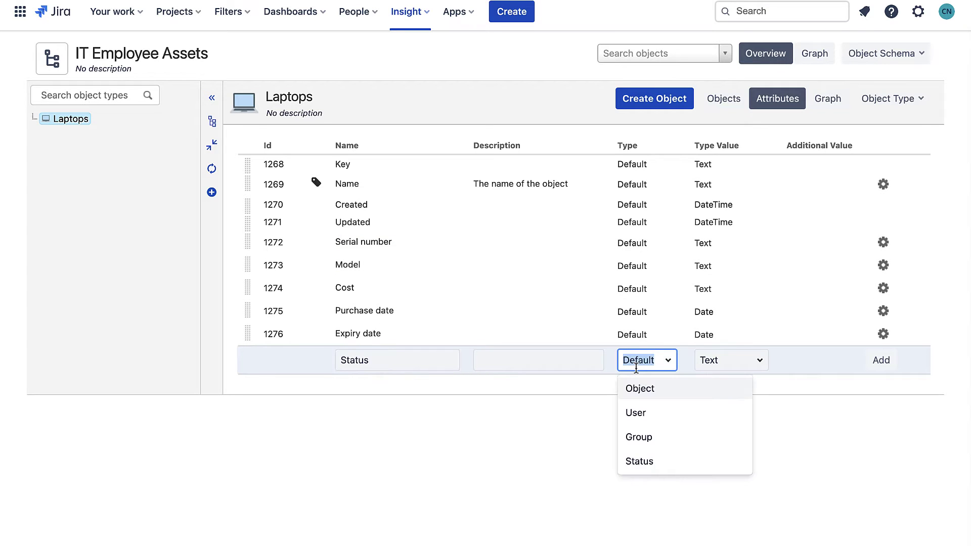
pyautogui.click(665, 461)
pyautogui.click(709, 360)
pyautogui.write('in use')
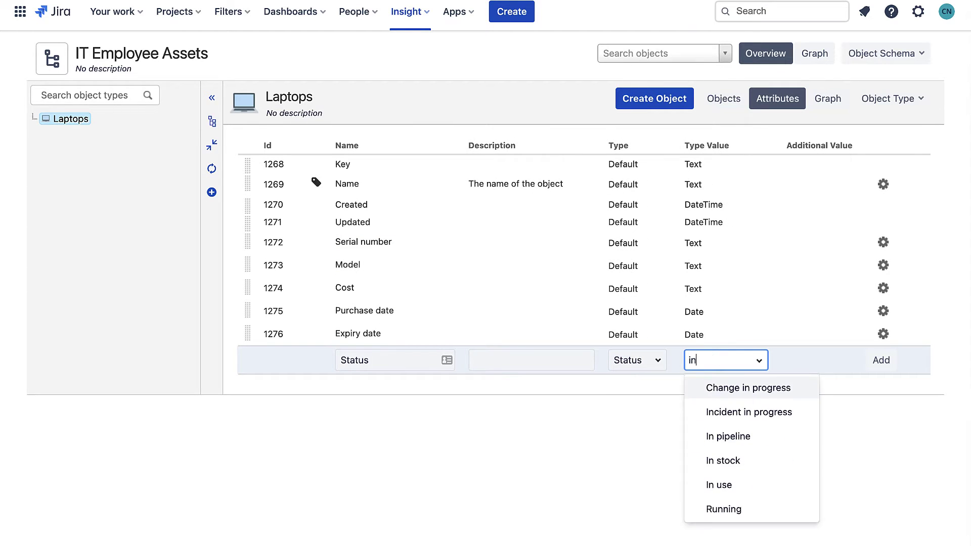
pyautogui.click(716, 388)
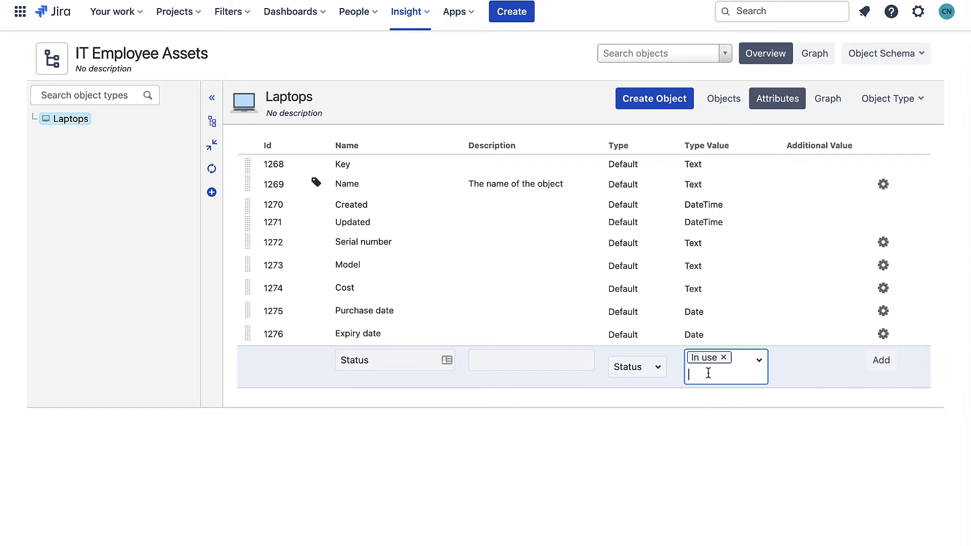
pyautogui.write('in sto')
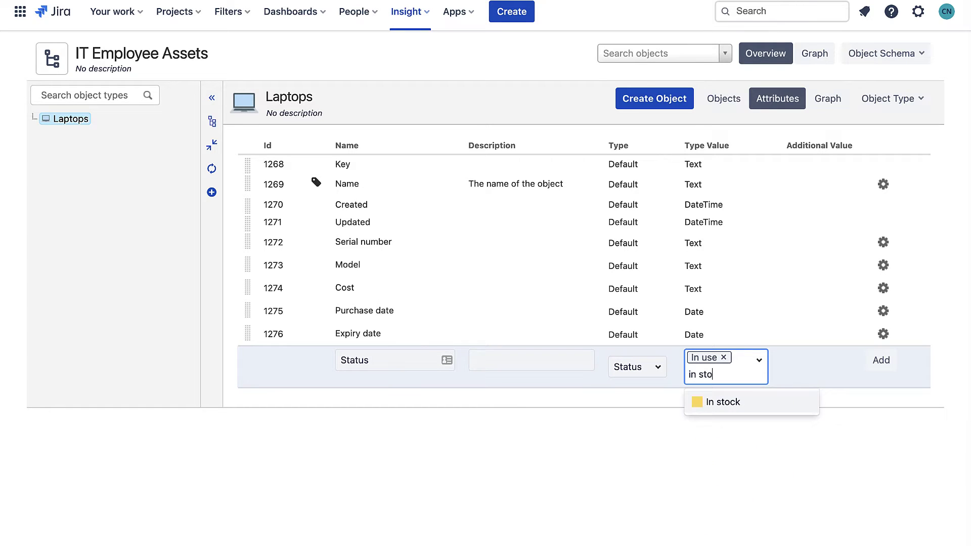
pyautogui.click(709, 400)
pyautogui.write('dam')
pyautogui.click(713, 418)
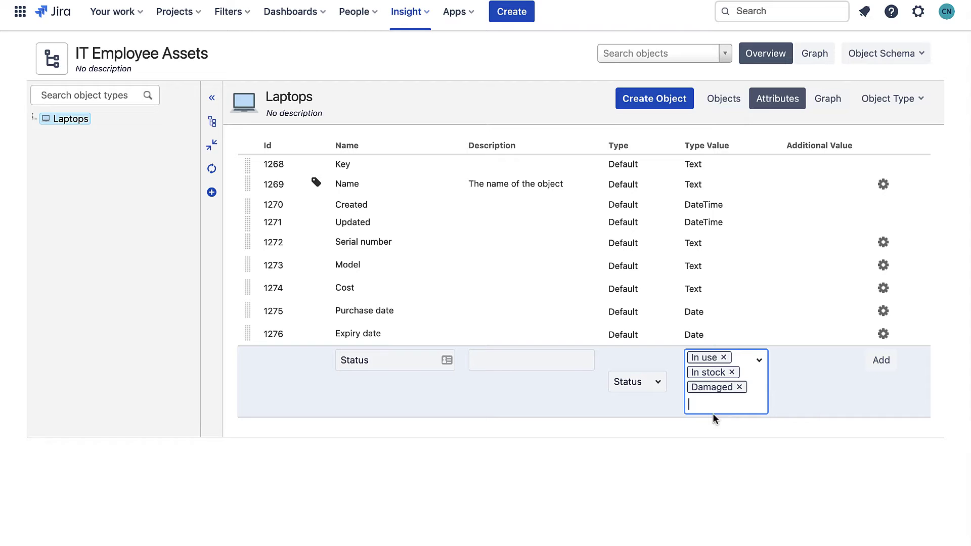
pyautogui.write('reti')
pyautogui.click(713, 432)
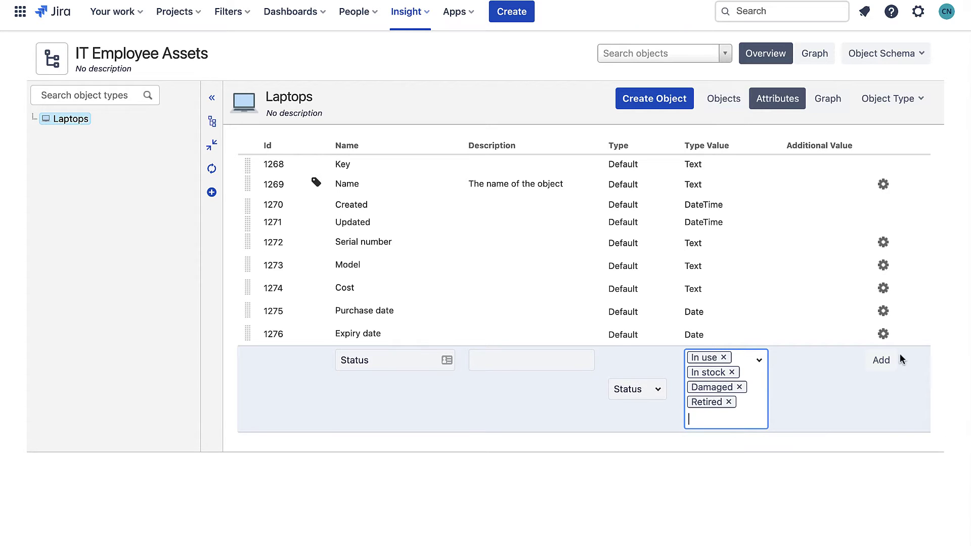
pyautogui.click(881, 360)
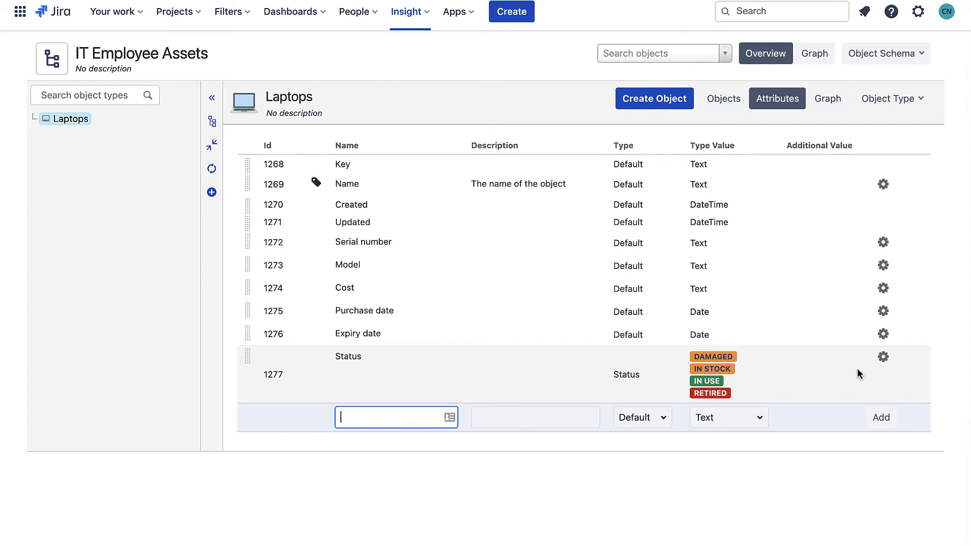
# Add an 'Owner' Object attribute referencing Employees with the 'Owned by' reference type
pyautogui.write('Owner')
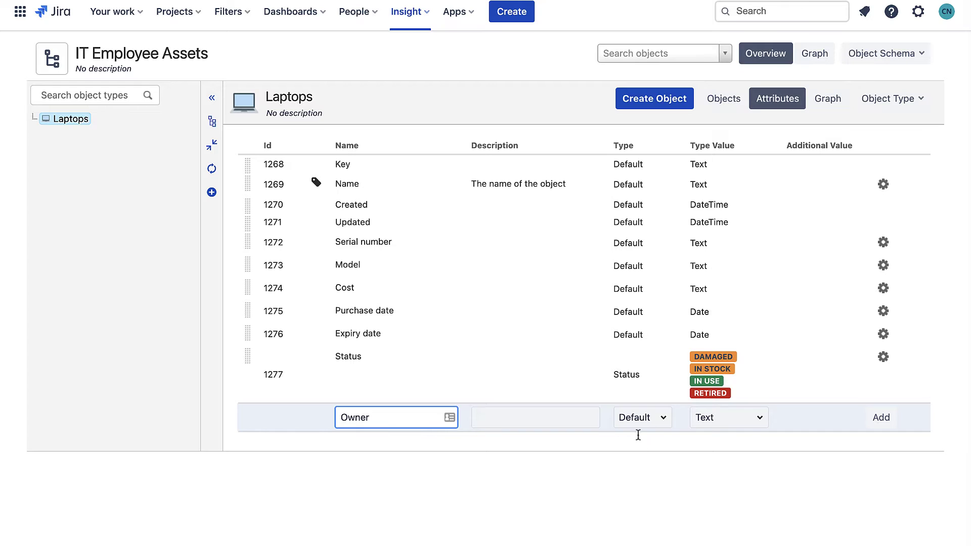
pyautogui.click(640, 417)
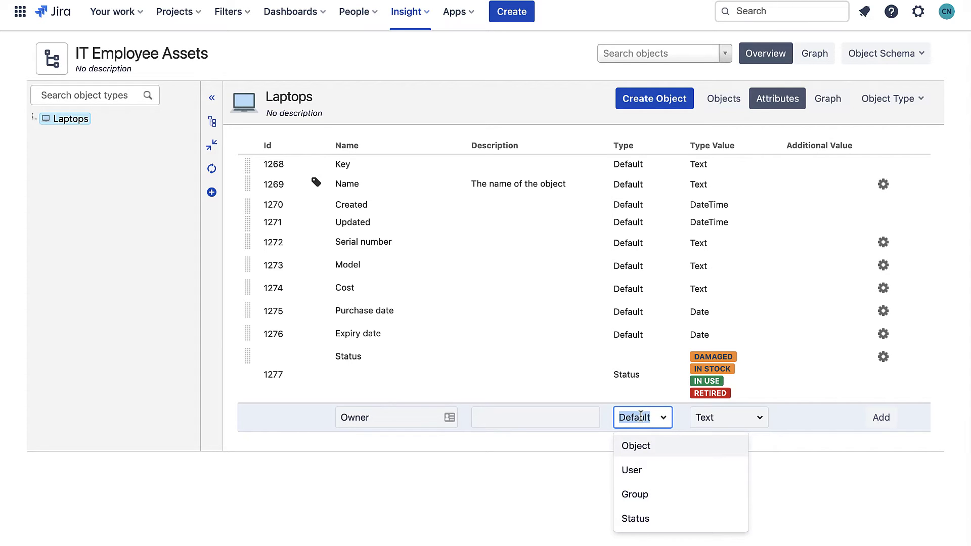
pyautogui.click(648, 445)
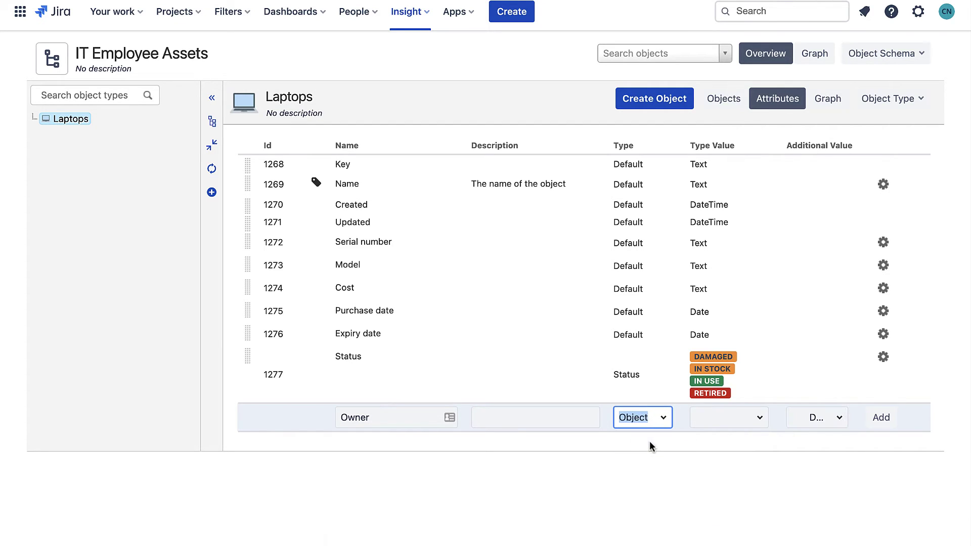
pyautogui.click(723, 417)
pyautogui.write('Em')
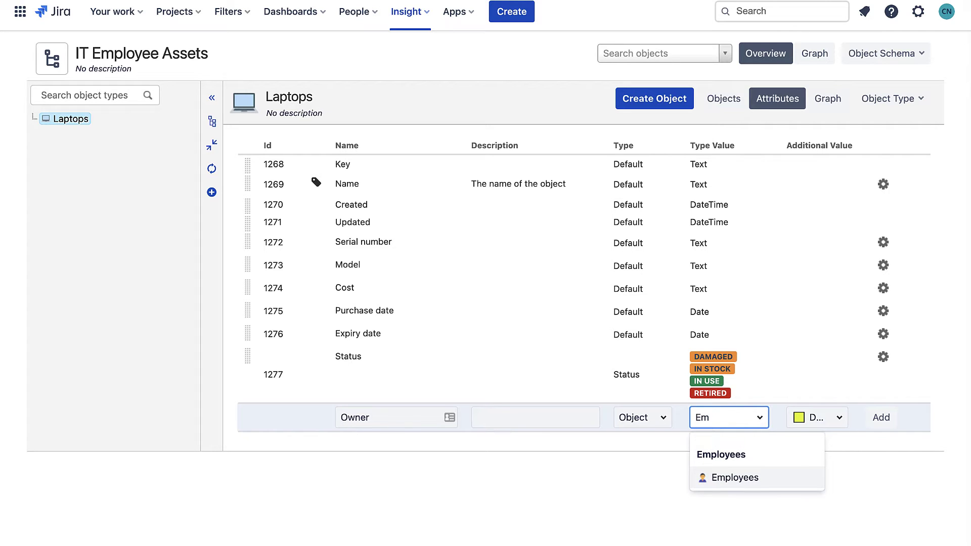
pyautogui.click(738, 477)
pyautogui.click(815, 413)
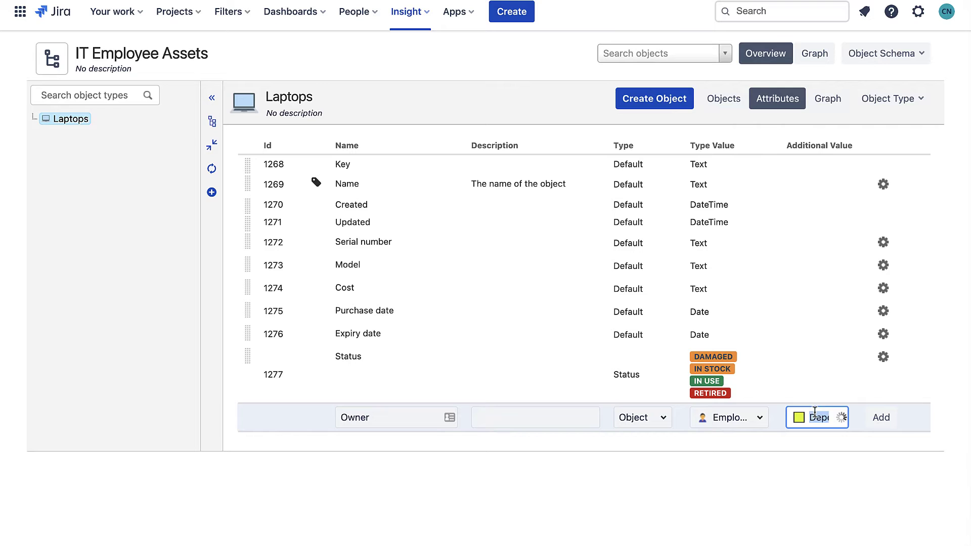
pyautogui.write('Owned by')
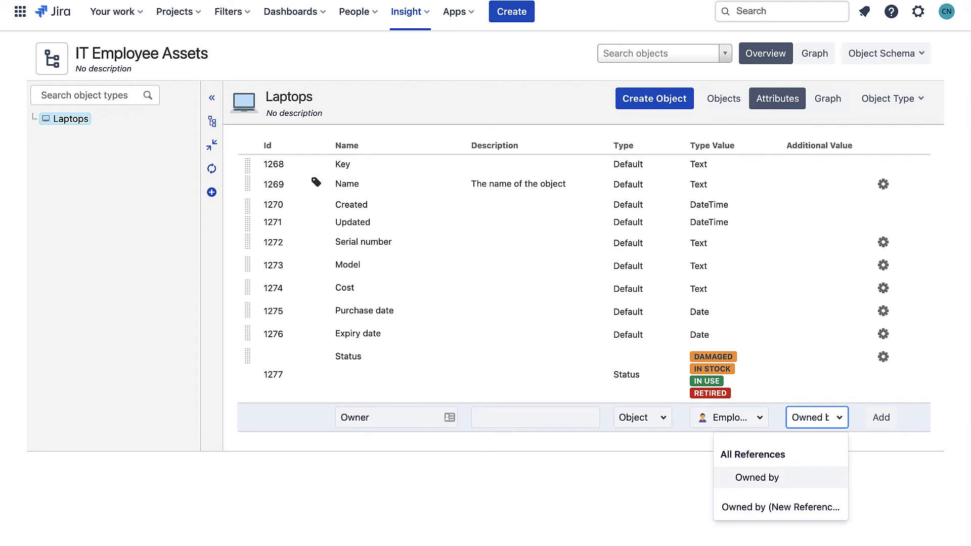
pyautogui.click(797, 483)
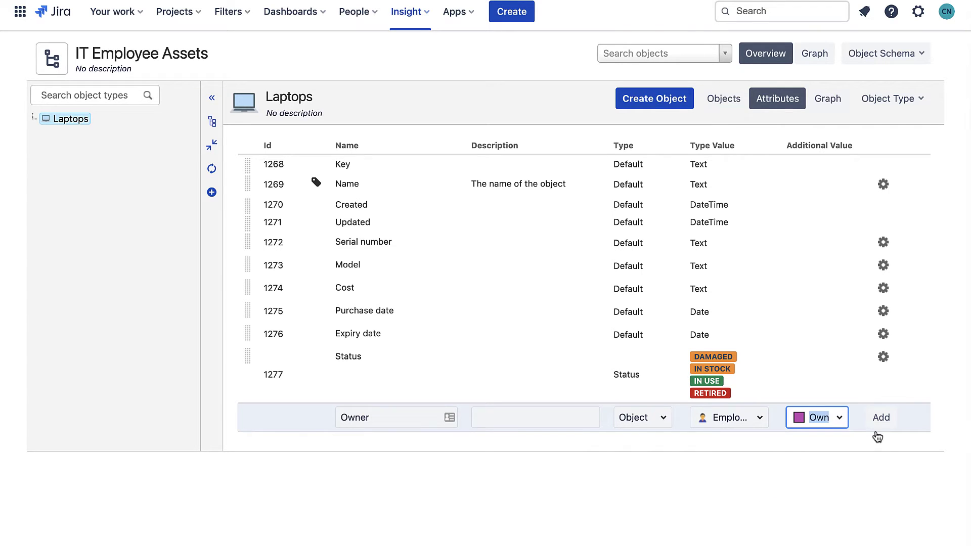
pyautogui.click(881, 420)
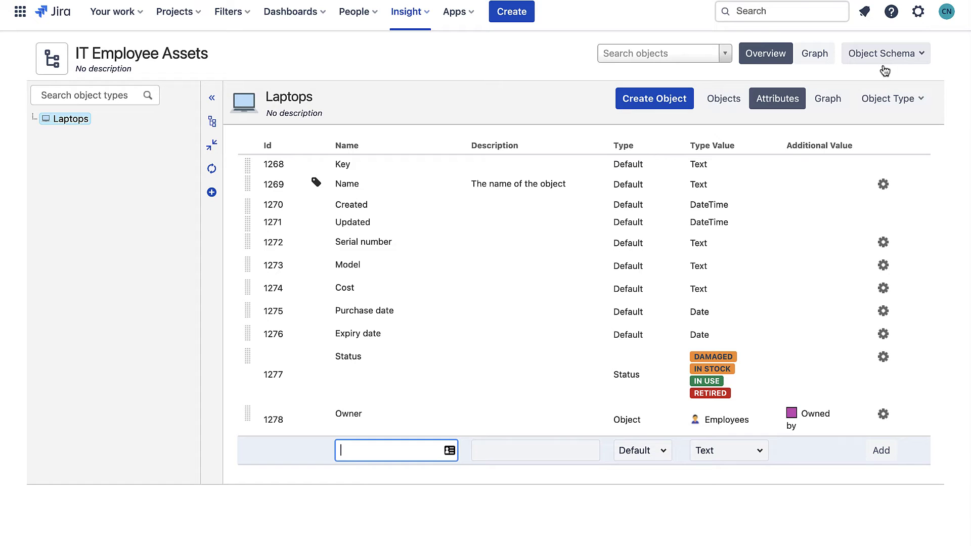
# Create a CSV import named 'Laptop import' in the schema configuration using Laptop CSV File.csv
pyautogui.click(847, 56)
pyautogui.click(839, 80)
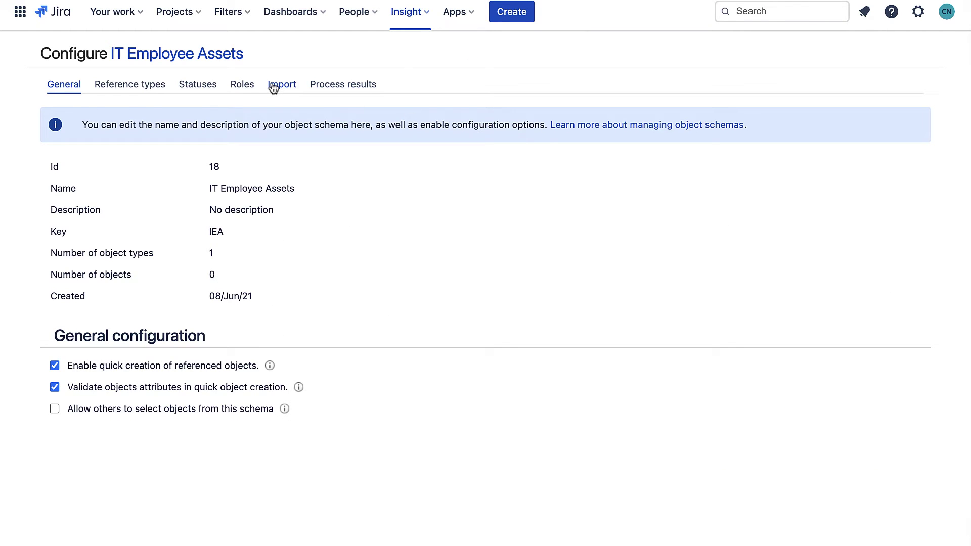
pyautogui.click(272, 86)
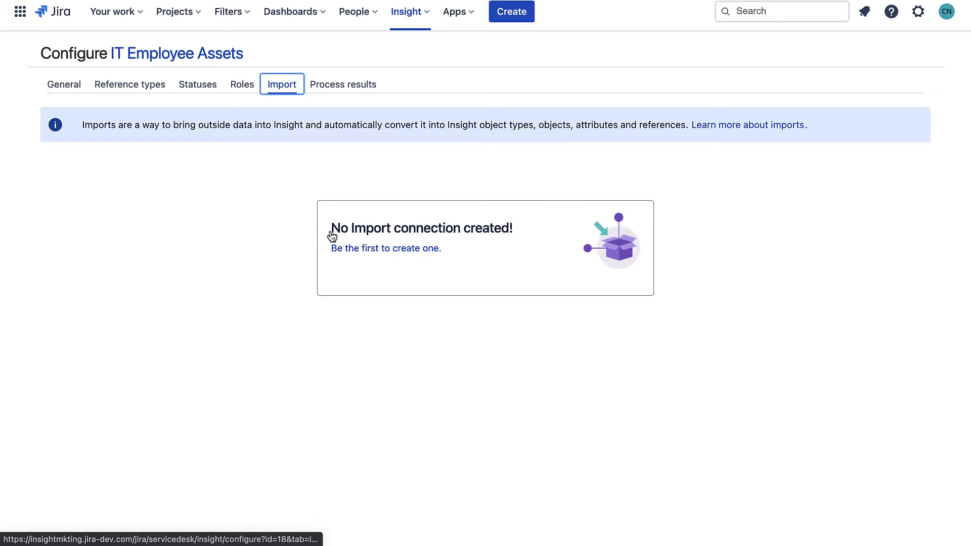
pyautogui.click(347, 252)
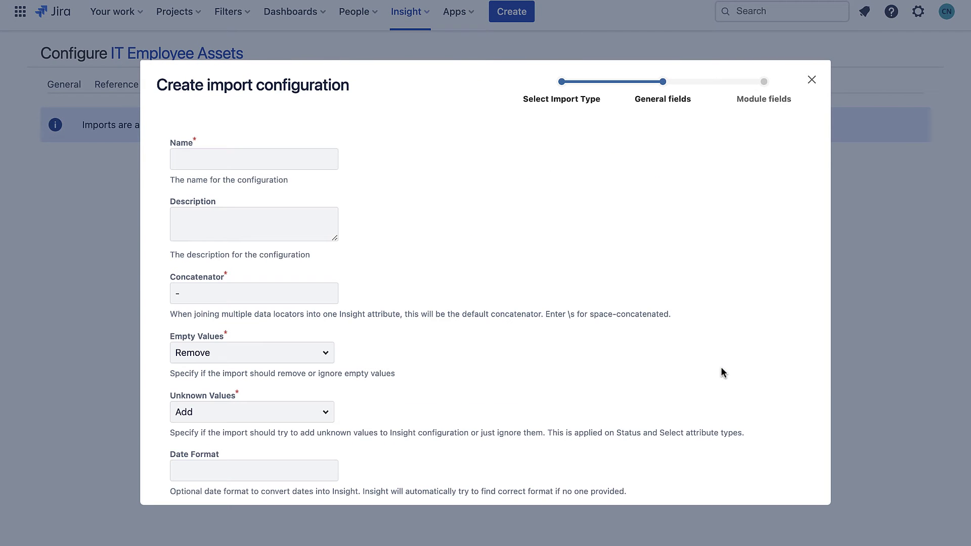
pyautogui.click(226, 160)
pyautogui.write('La')
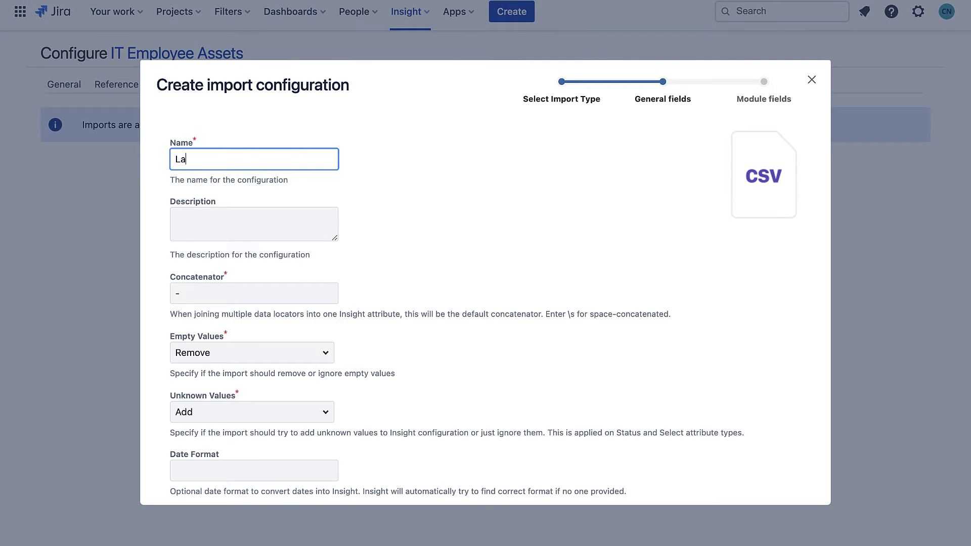
pyautogui.write('ptop import')
pyautogui.scroll(-3, 329, 203)
pyautogui.click(733, 478)
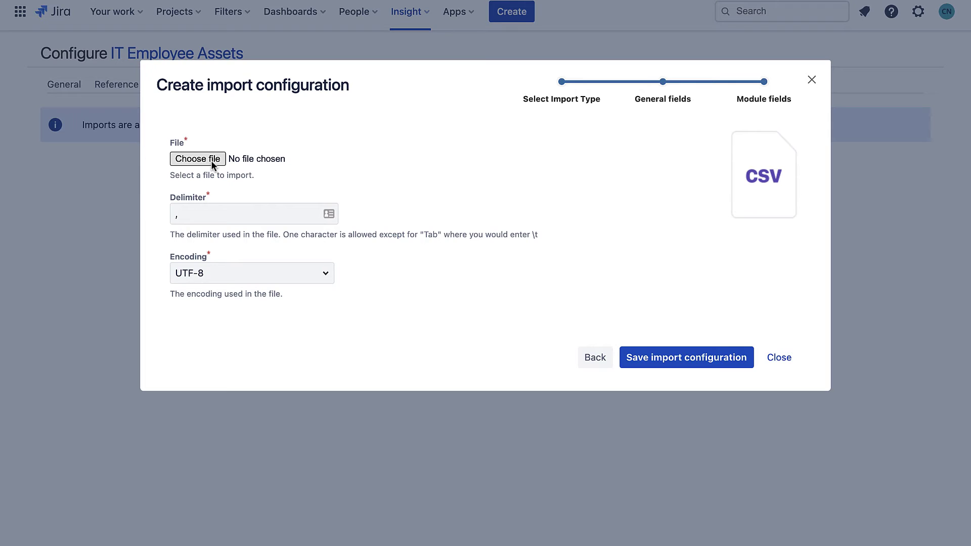
pyautogui.click(197, 159)
pyautogui.doubleClick(376, 80)
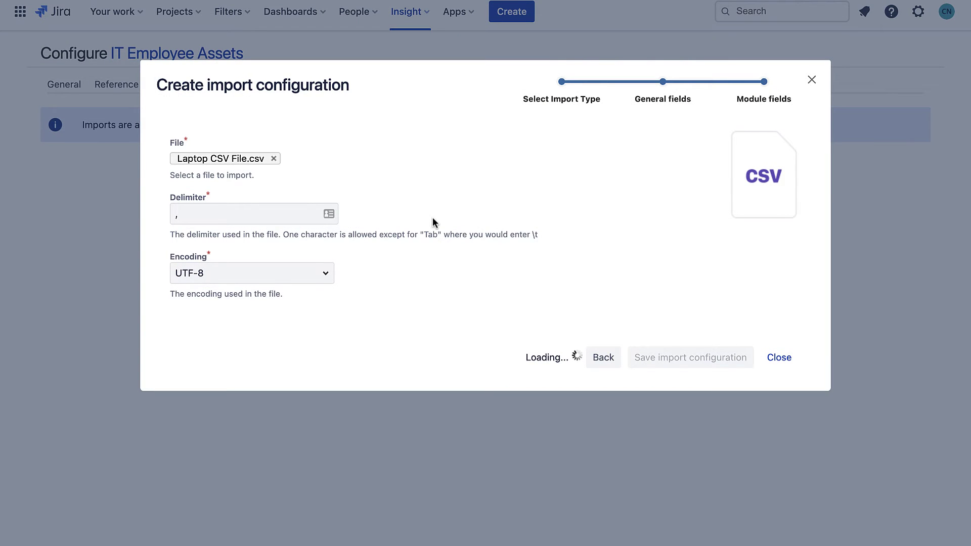
# Save the Laptop import and generate a predefined Laptops object type mapping
pyautogui.click(651, 354)
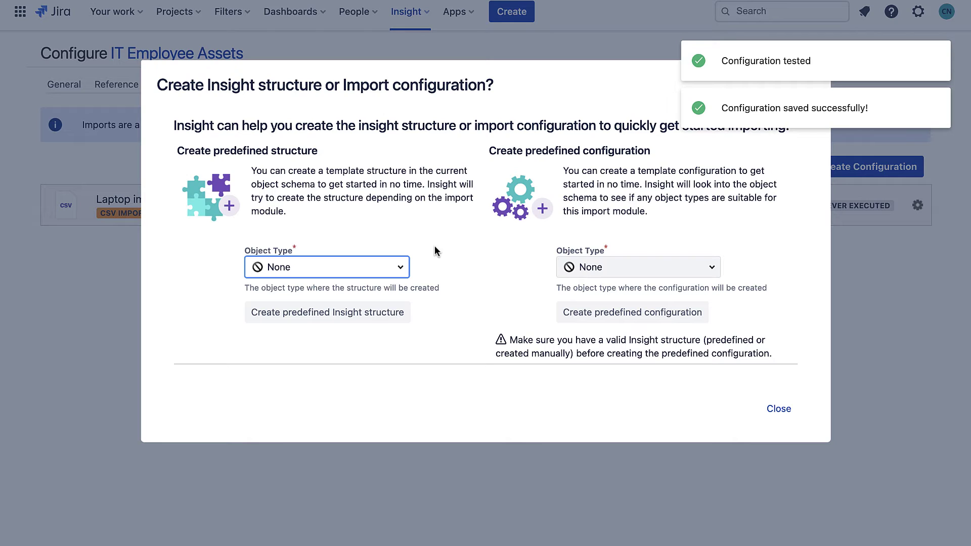
pyautogui.click(639, 268)
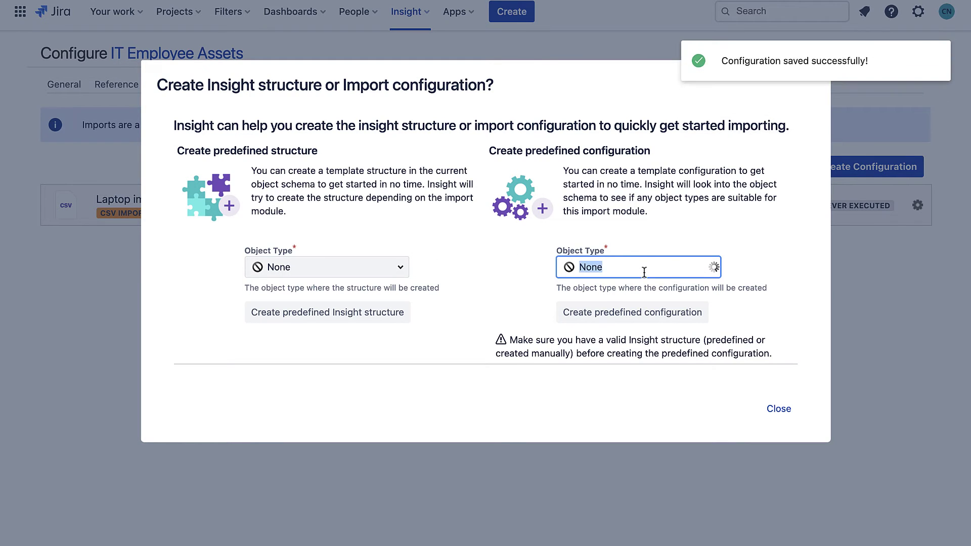
pyautogui.click(596, 296)
pyautogui.click(619, 310)
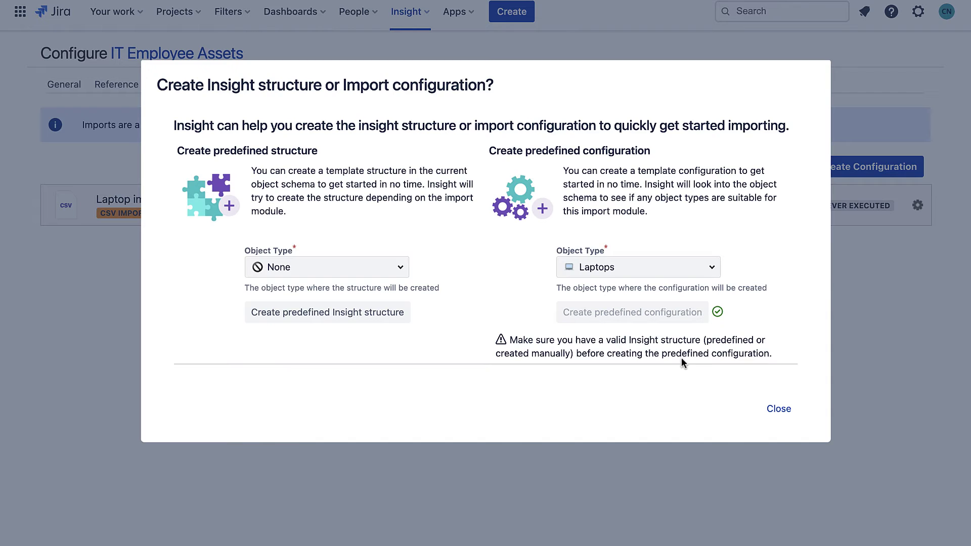
pyautogui.click(766, 407)
pyautogui.click(457, 208)
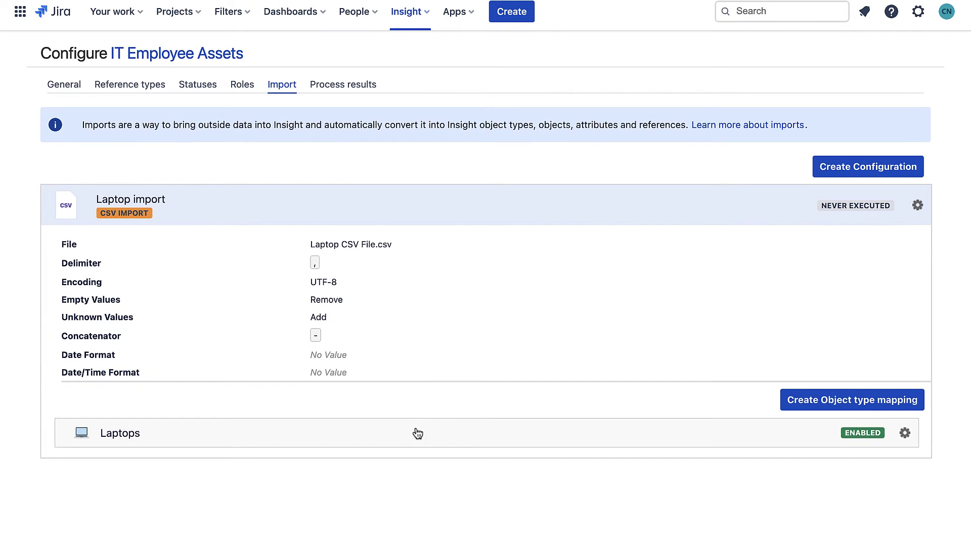
# In the Laptops mapping, set the Owner attribute's object mapping to Name=${Owner}
pyautogui.click(418, 433)
pyautogui.scroll(-7, 416, 433)
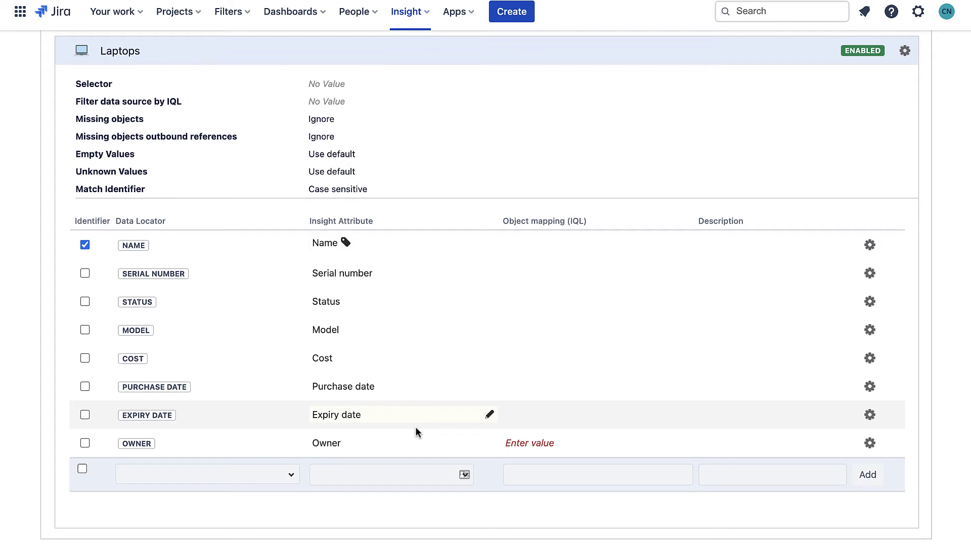
pyautogui.click(523, 443)
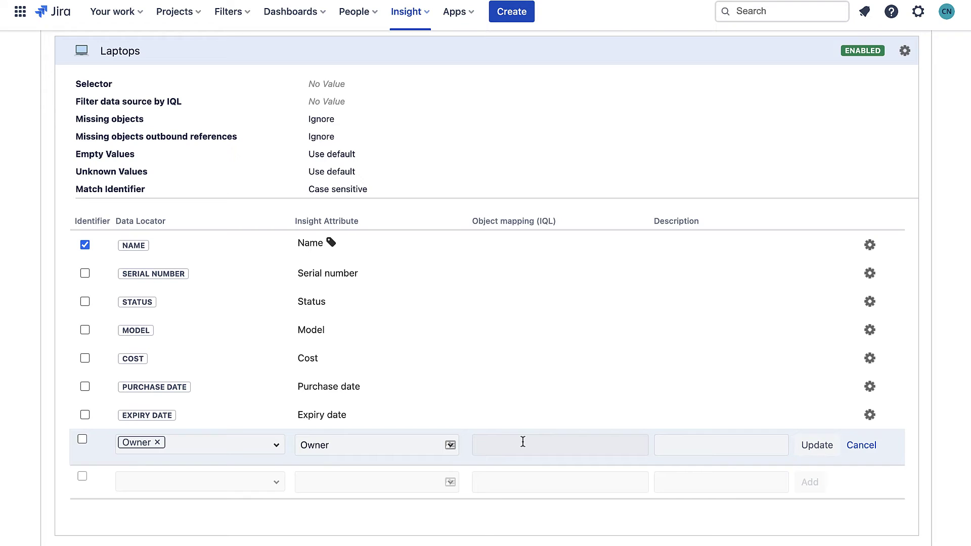
pyautogui.write('Name=')
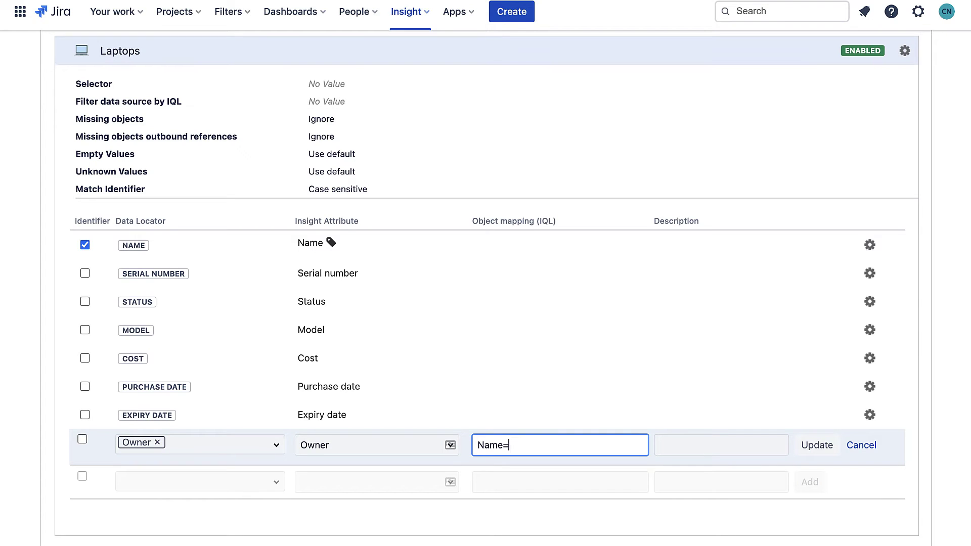
pyautogui.write('${Owner}')
pyautogui.click(819, 447)
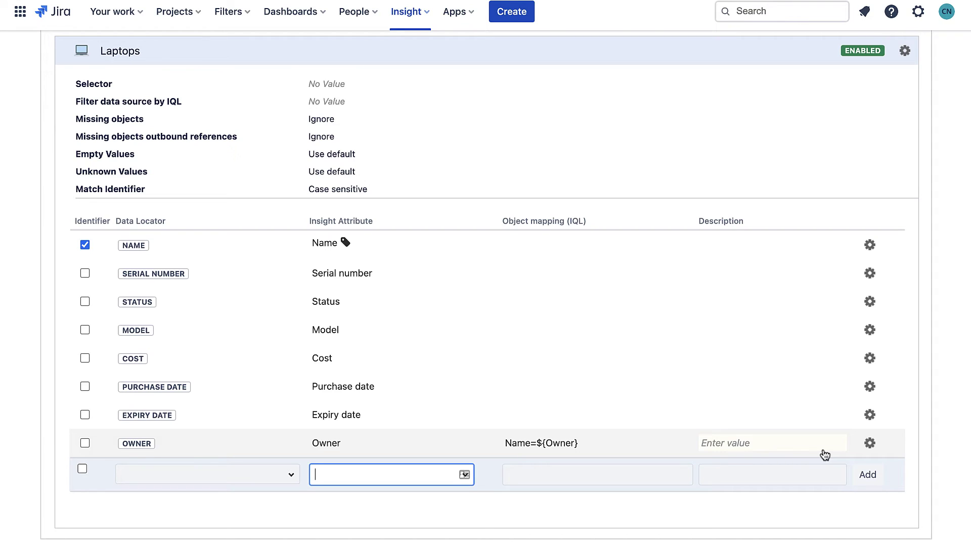
# Execute the Laptop import, creating 11 laptop objects
pyautogui.scroll(10, 825, 455)
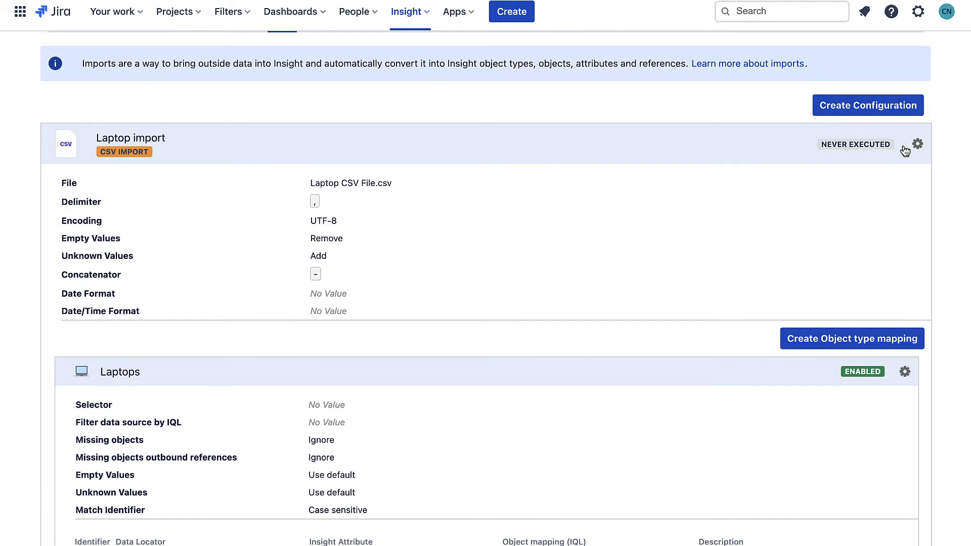
pyautogui.click(904, 148)
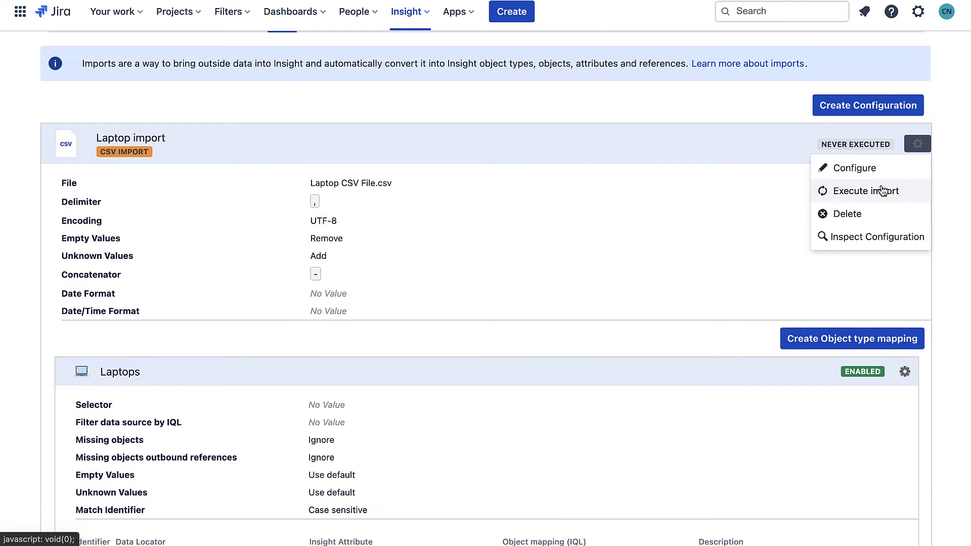
pyautogui.click(879, 189)
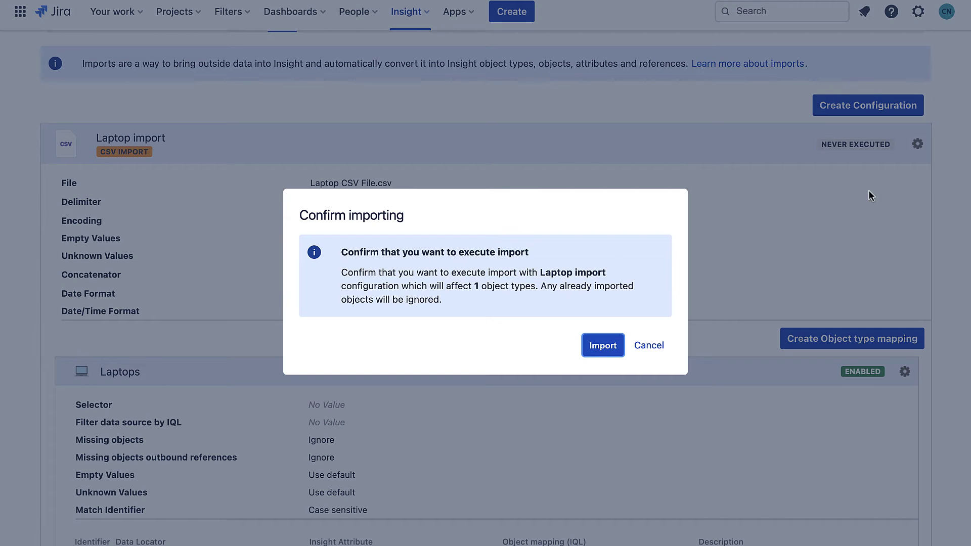
pyautogui.click(608, 337)
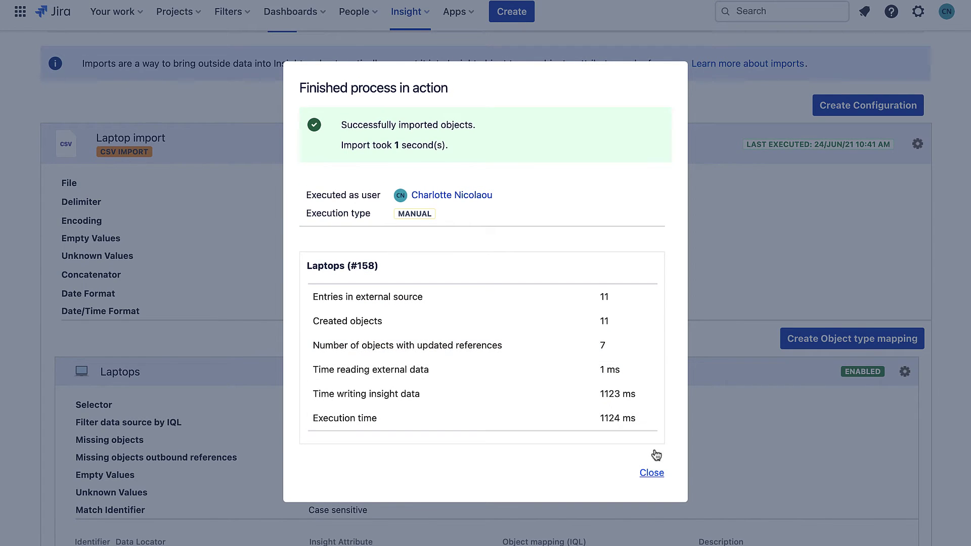
pyautogui.click(653, 472)
pyautogui.click(412, 14)
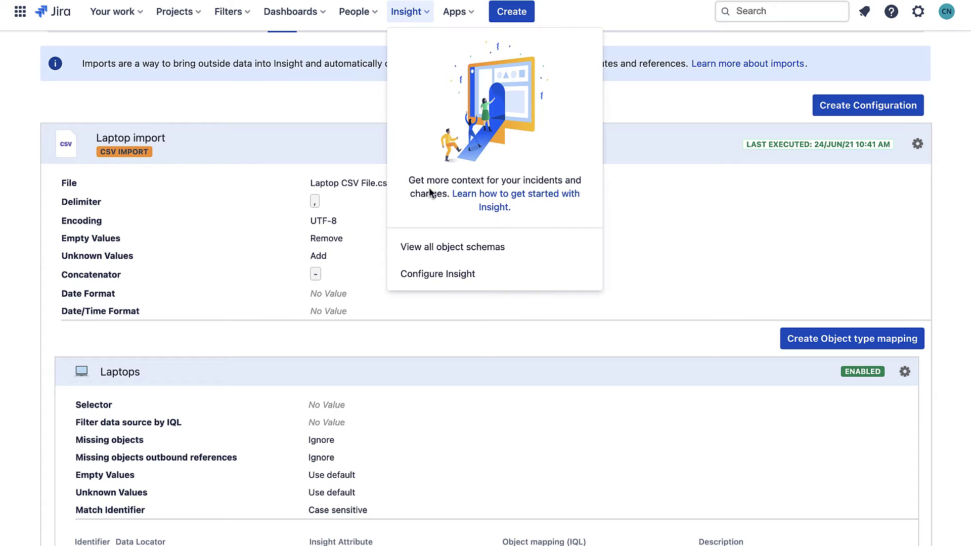
# Open IT Employee Assets from all object schemas and show the 11 laptops in List View
pyautogui.click(438, 245)
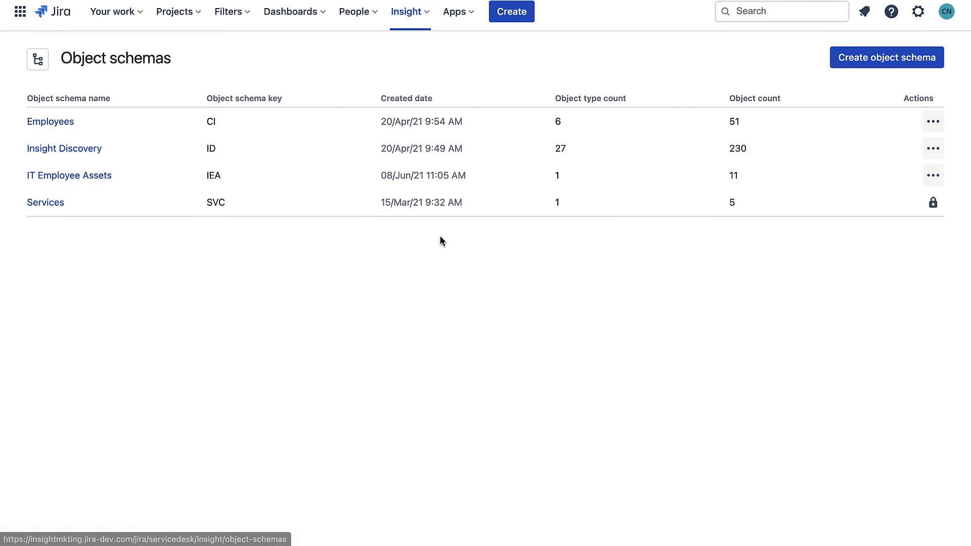
pyautogui.click(102, 176)
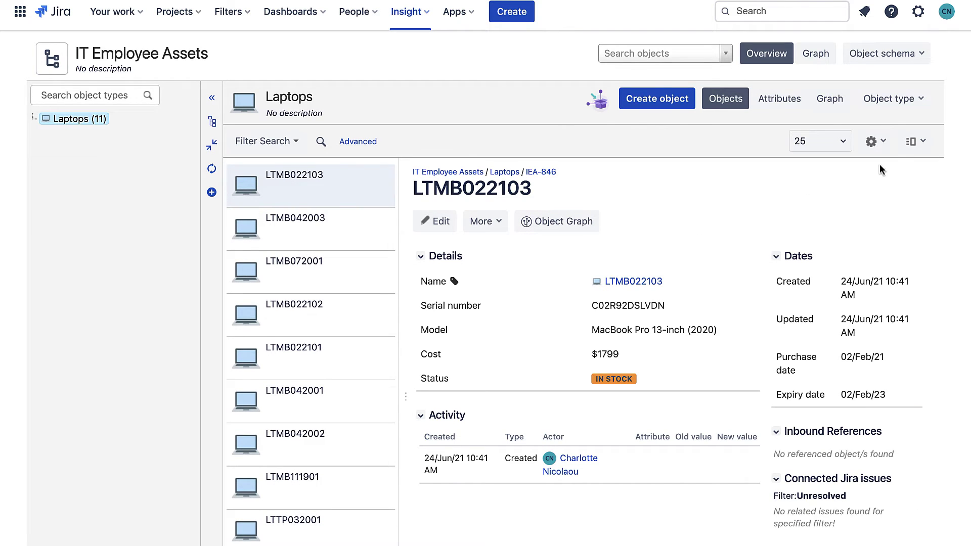
pyautogui.click(914, 142)
pyautogui.click(872, 212)
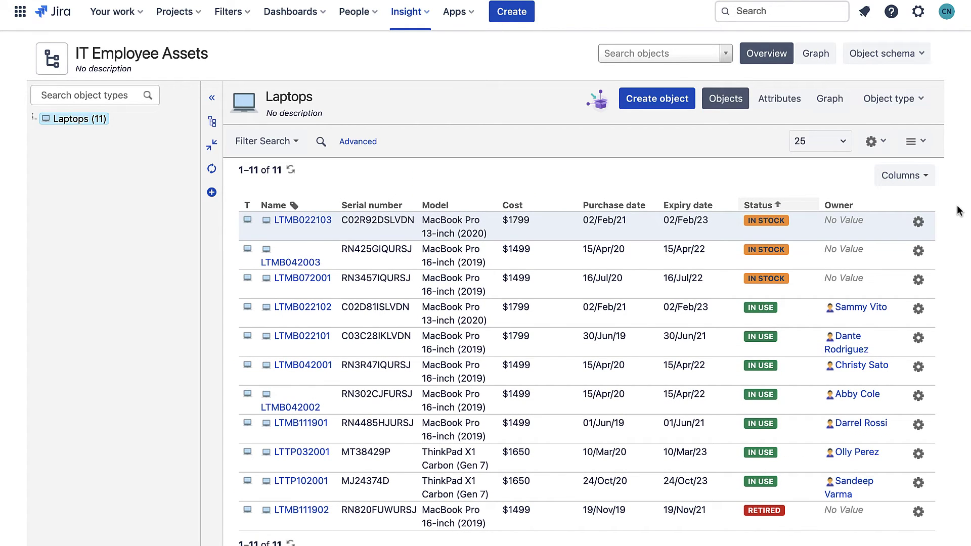
# Go to the Custom fields administration page under Issues settings
pyautogui.click(918, 12)
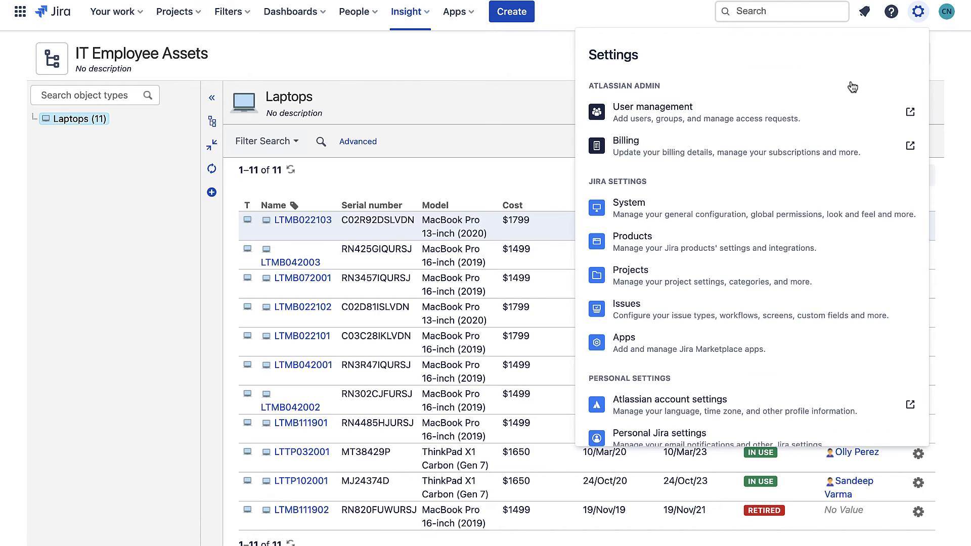
pyautogui.click(712, 301)
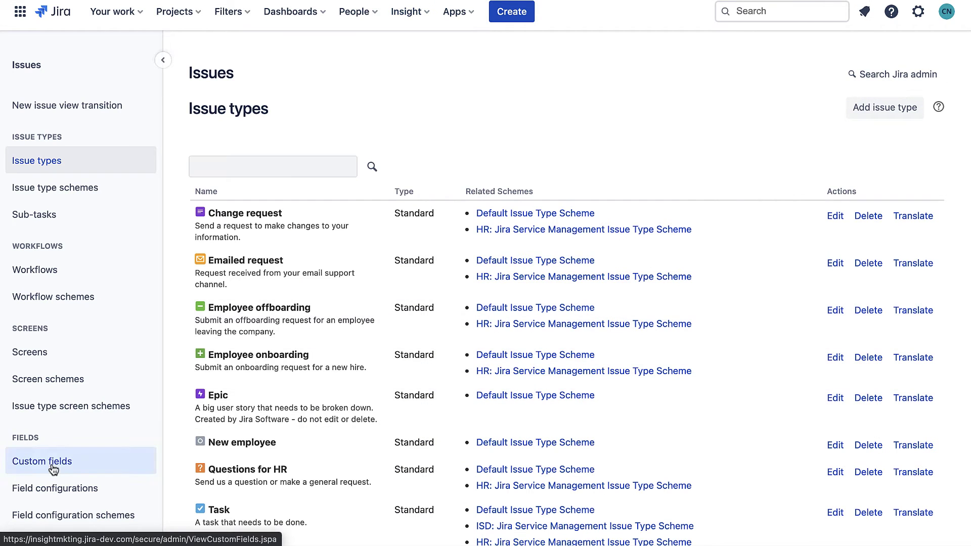
pyautogui.click(53, 469)
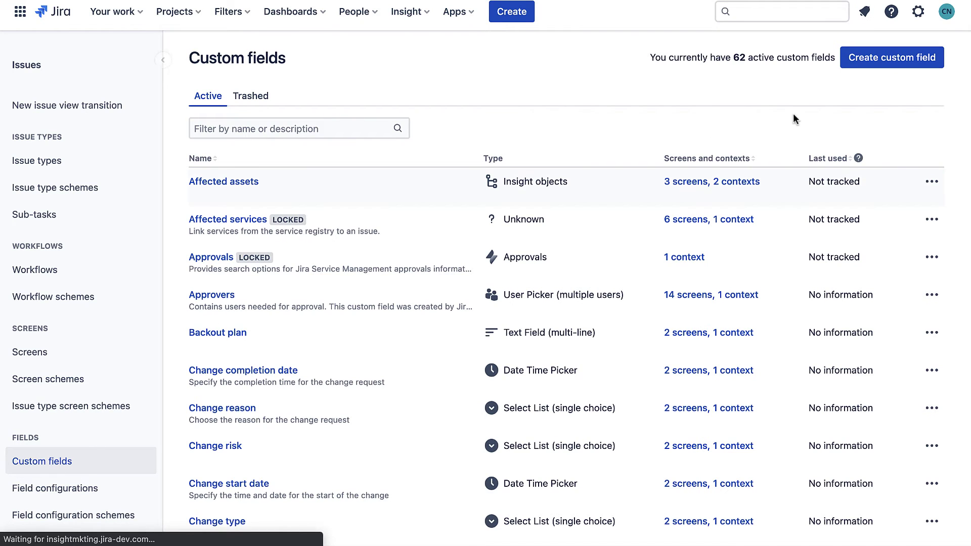
# Start a new Insight objects custom field named 'Affected laptop(s)'
pyautogui.click(923, 65)
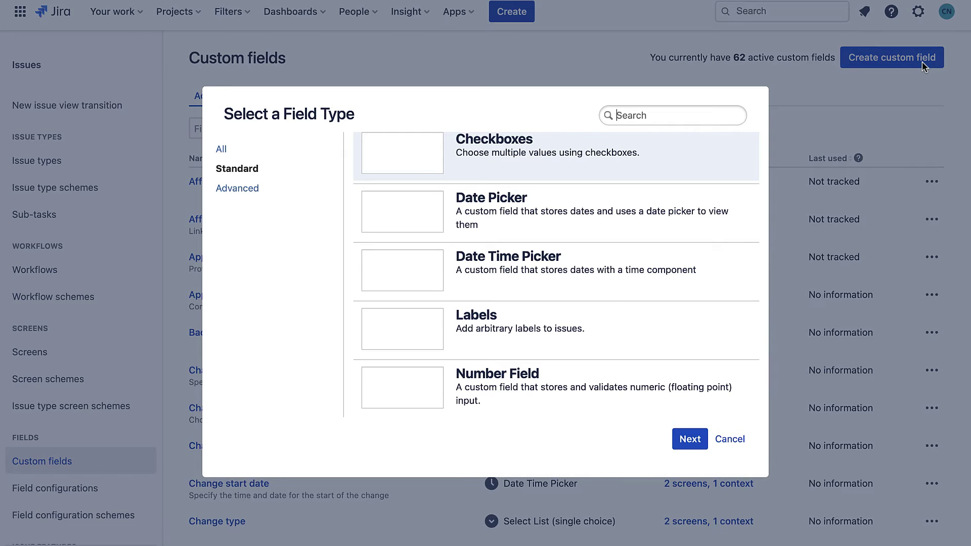
pyautogui.click(320, 151)
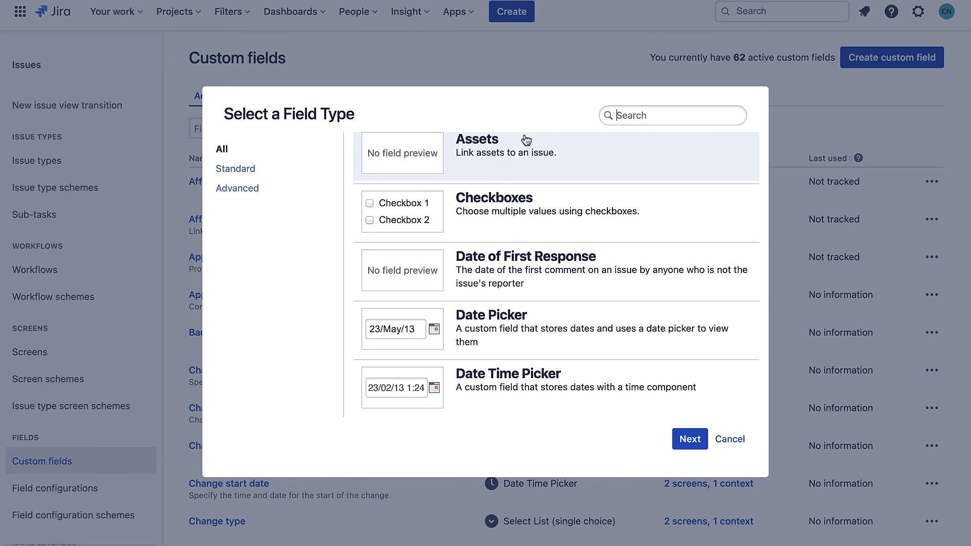
pyautogui.click(639, 118)
pyautogui.write('Insight')
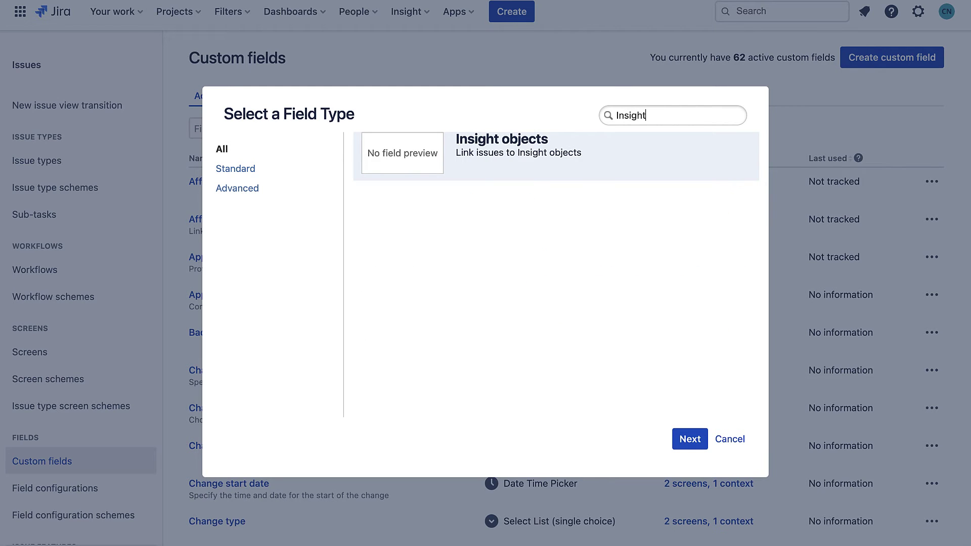
pyautogui.click(687, 440)
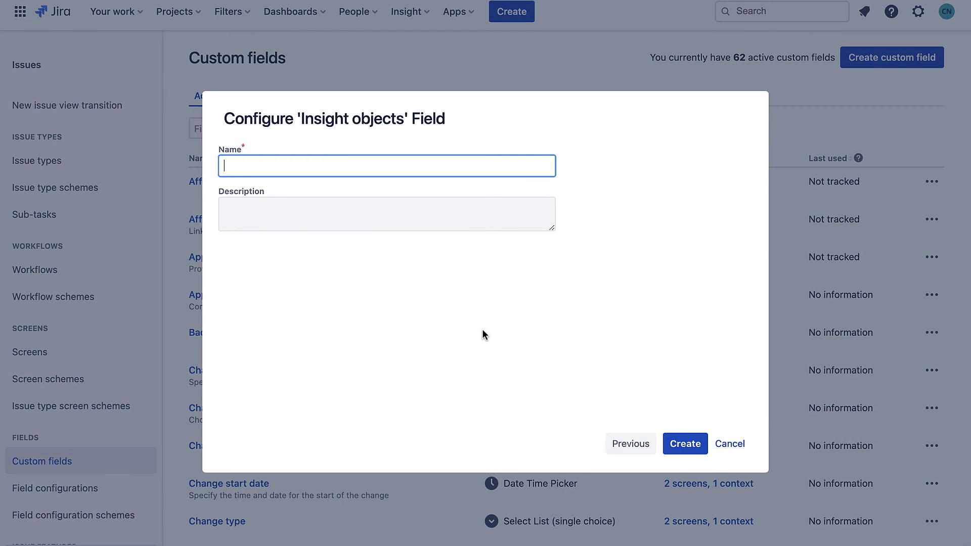
pyautogui.write('Affect')
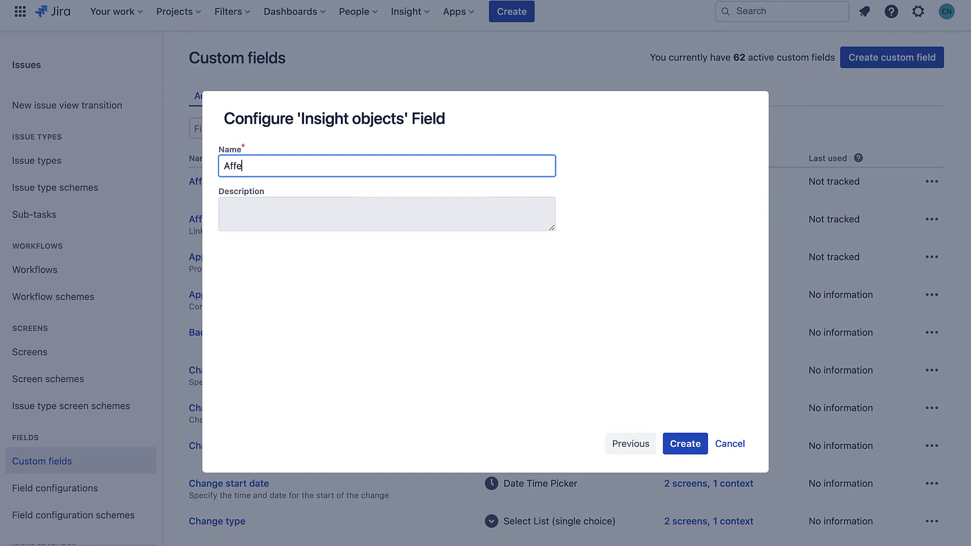
pyautogui.write('ed laptop(s)')
# Create the field and add it to the Request Fulfilment View/Edit, Incident Create and Incident View/Edit screens
pyautogui.click(676, 443)
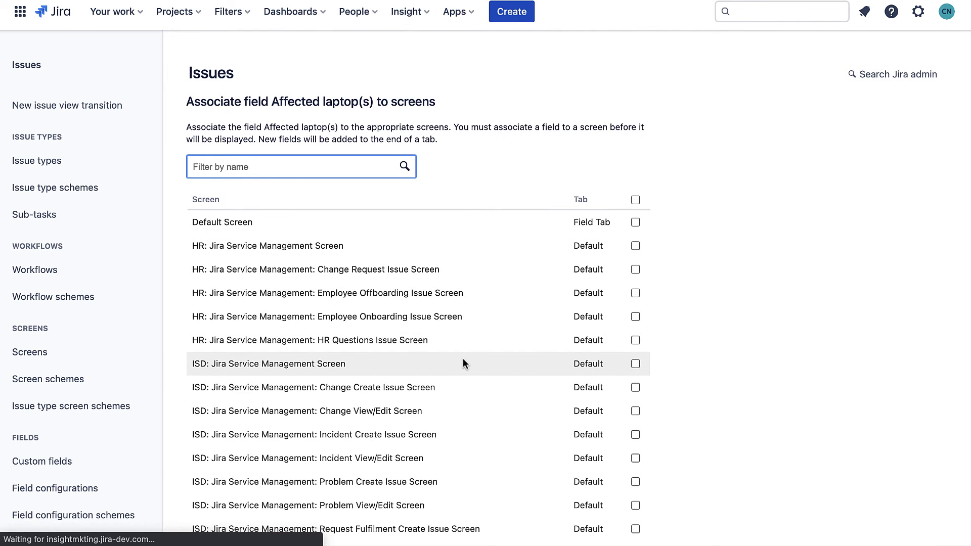
pyautogui.scroll(-7, 463, 362)
pyautogui.scroll(3, 531, 281)
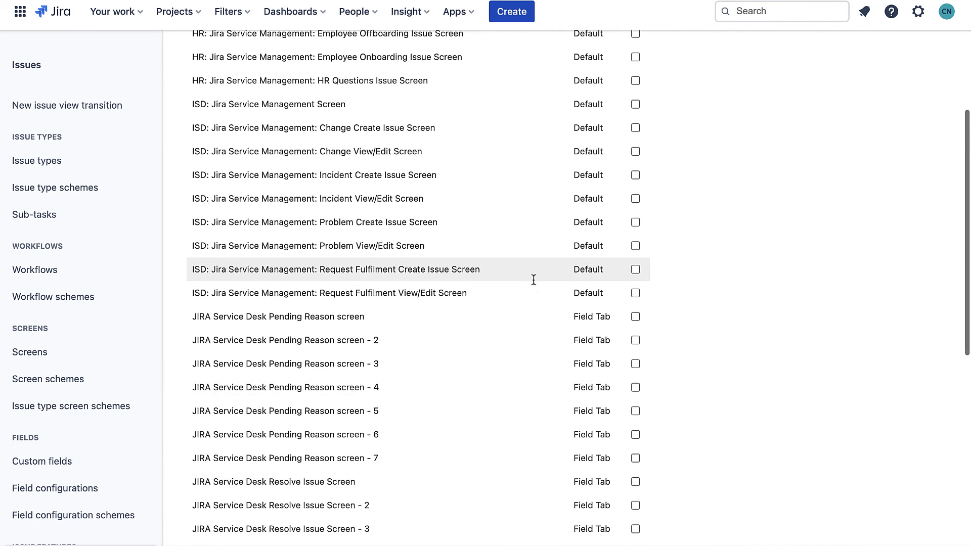
pyautogui.click(635, 293)
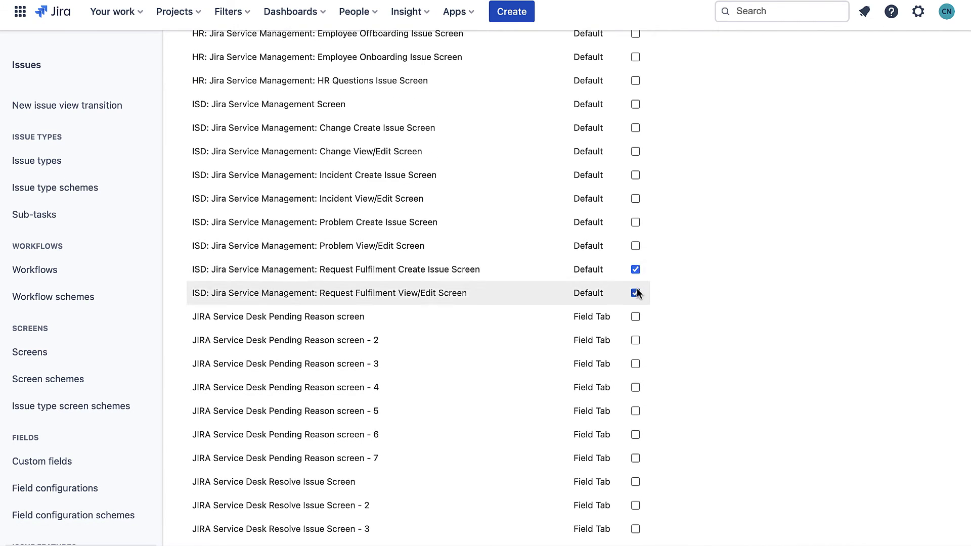
pyautogui.click(635, 175)
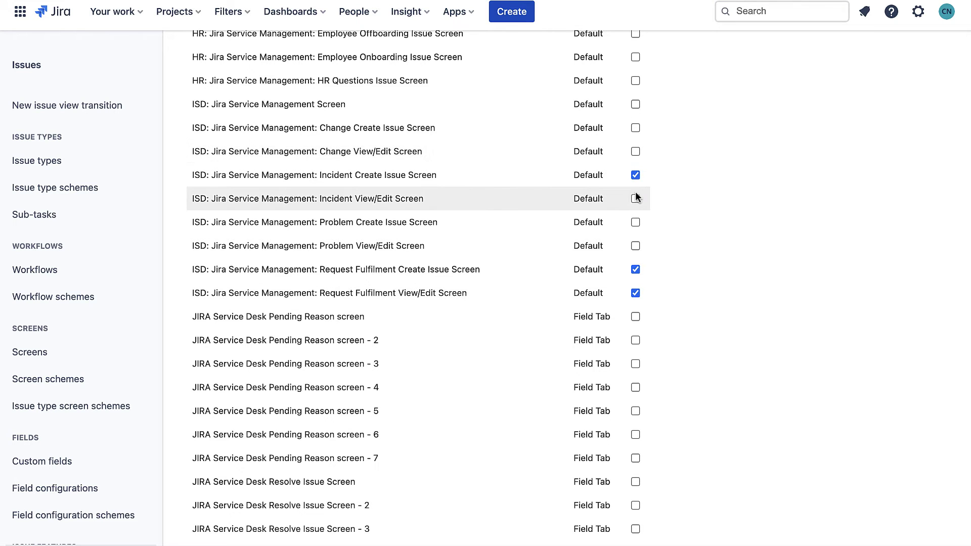
pyautogui.click(636, 198)
pyautogui.scroll(-10, 486, 389)
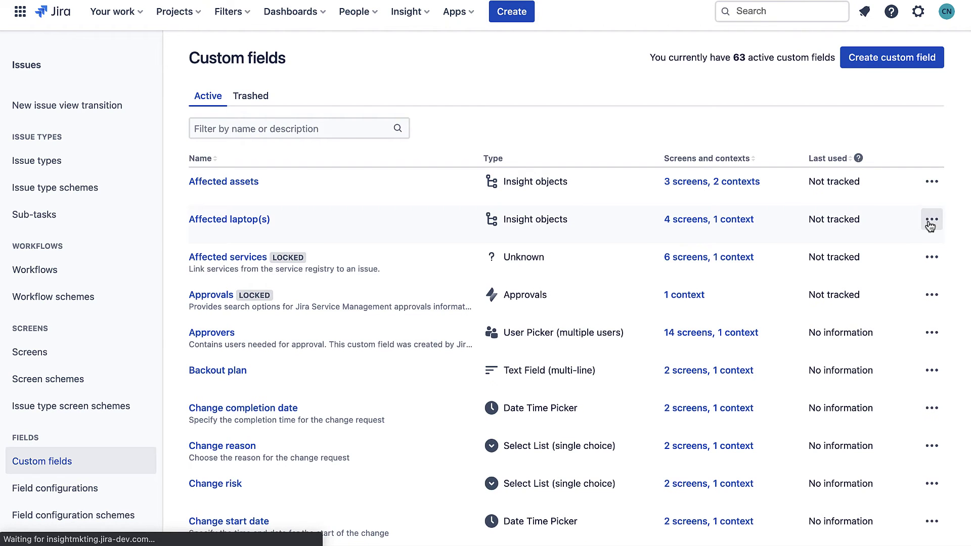
# Configure the field to use the IT Employee Assets schema with filter scope objectType="Laptops"
pyautogui.click(932, 219)
pyautogui.click(875, 272)
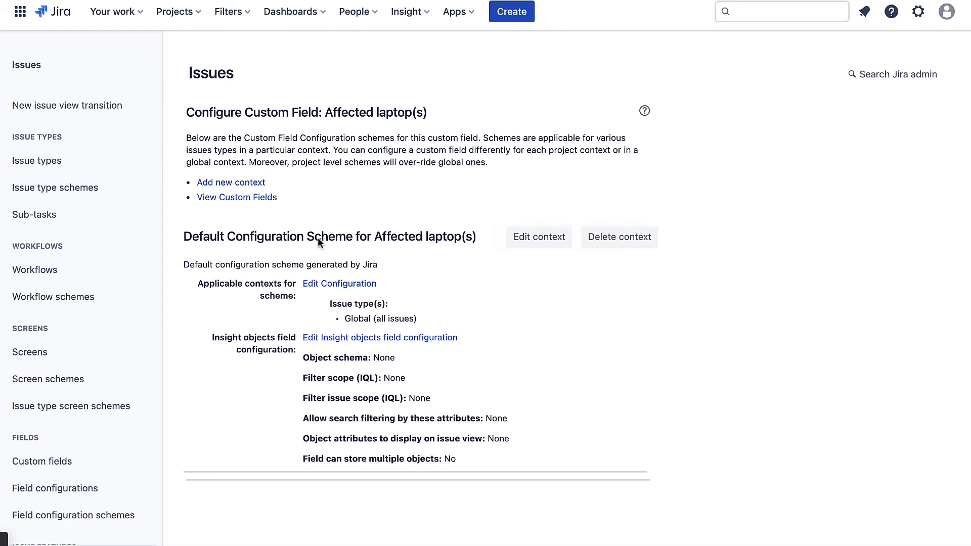
pyautogui.click(347, 337)
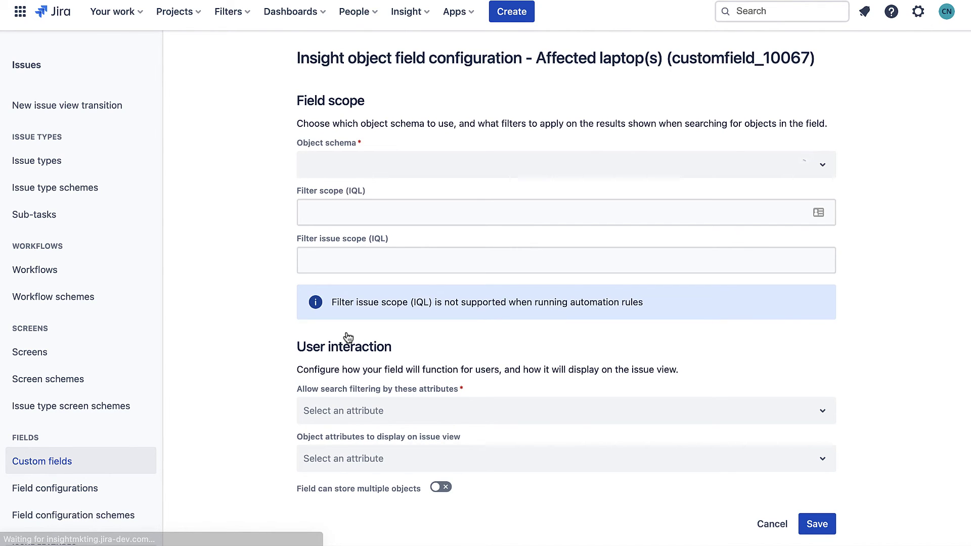
pyautogui.click(426, 168)
pyautogui.click(394, 243)
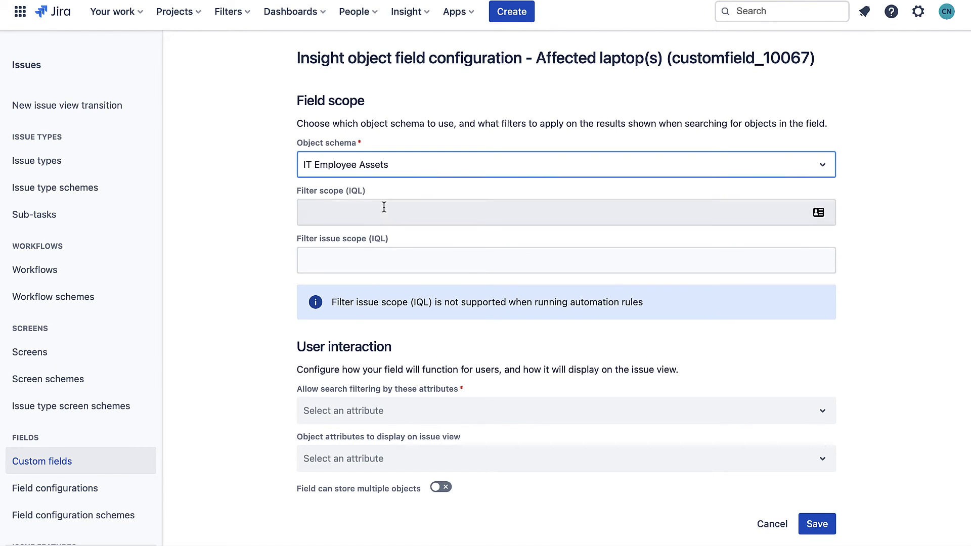
pyautogui.click(445, 208)
pyautogui.write('objectT')
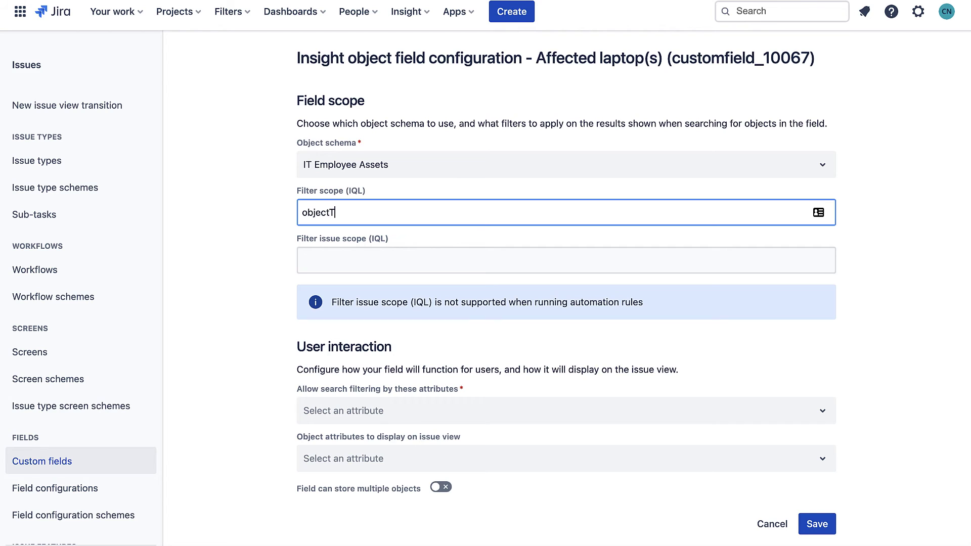
pyautogui.write('ype="Laptops"')
# Set the filter issue scope IQL to Owner."Jira user"=${reporter}
pyautogui.click(366, 258)
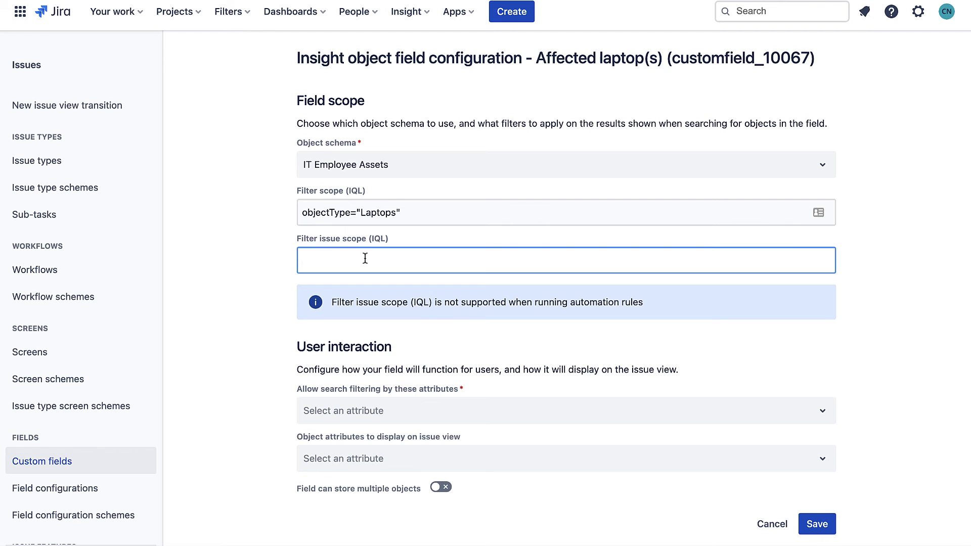
pyautogui.write('Owner."Jira user"=${reporter}')
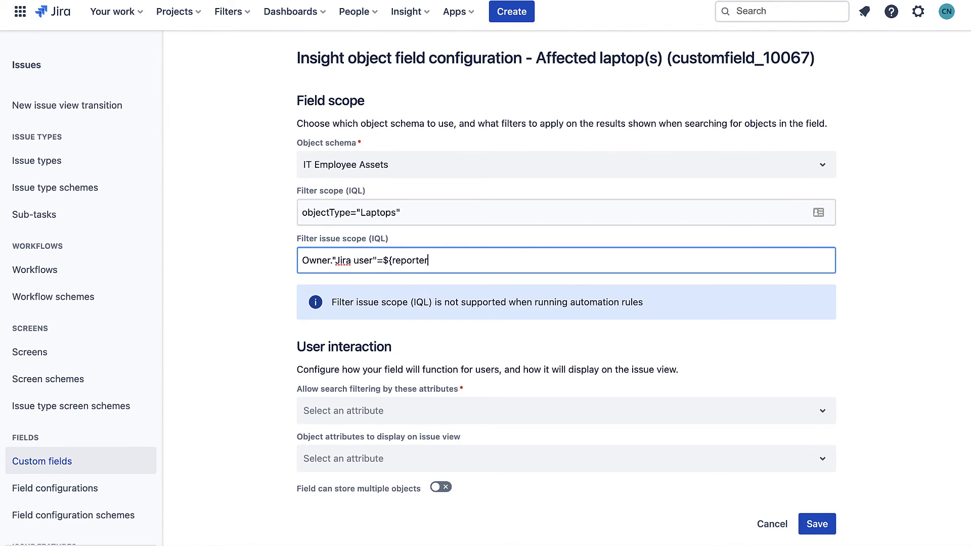
pyautogui.click(470, 337)
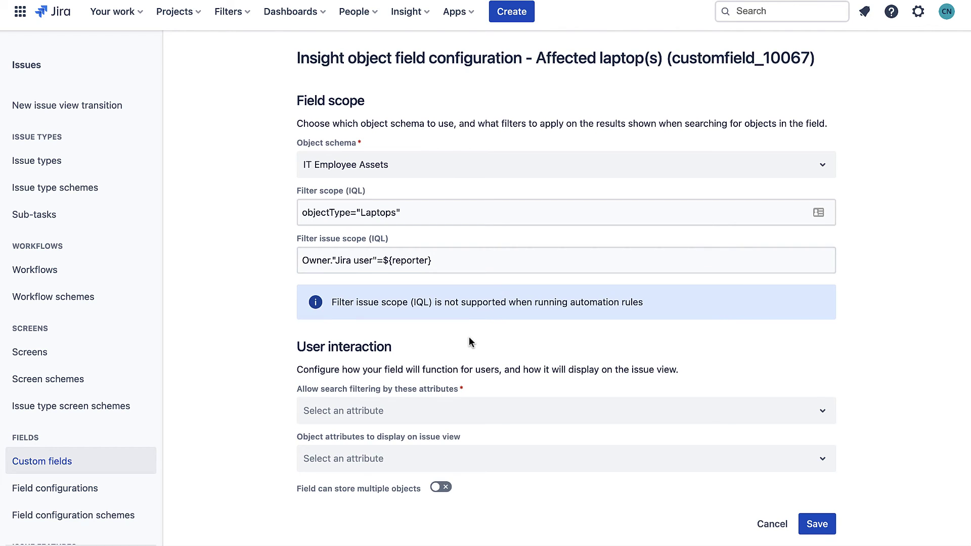
# Allow search filtering by the Name and Owner attributes
pyautogui.click(424, 416)
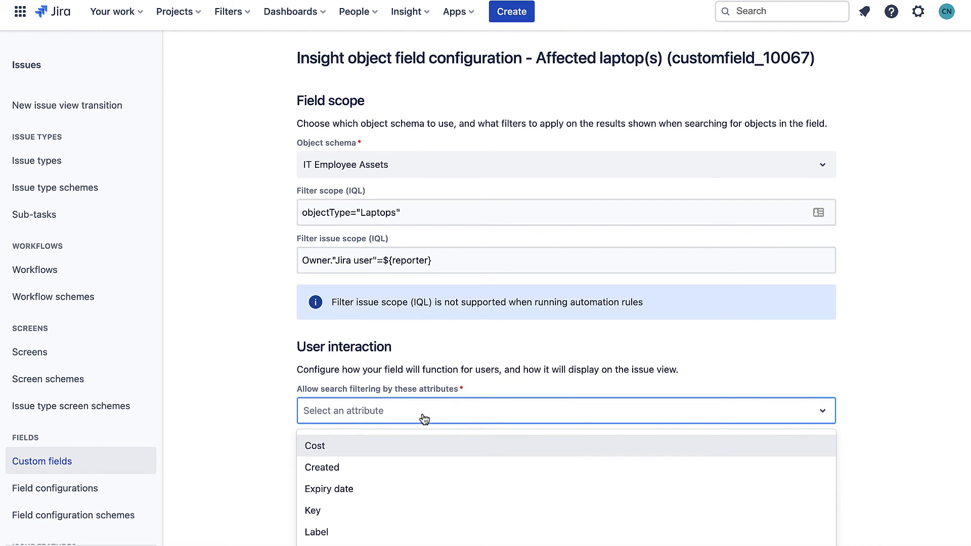
pyautogui.write('name')
pyautogui.click(372, 444)
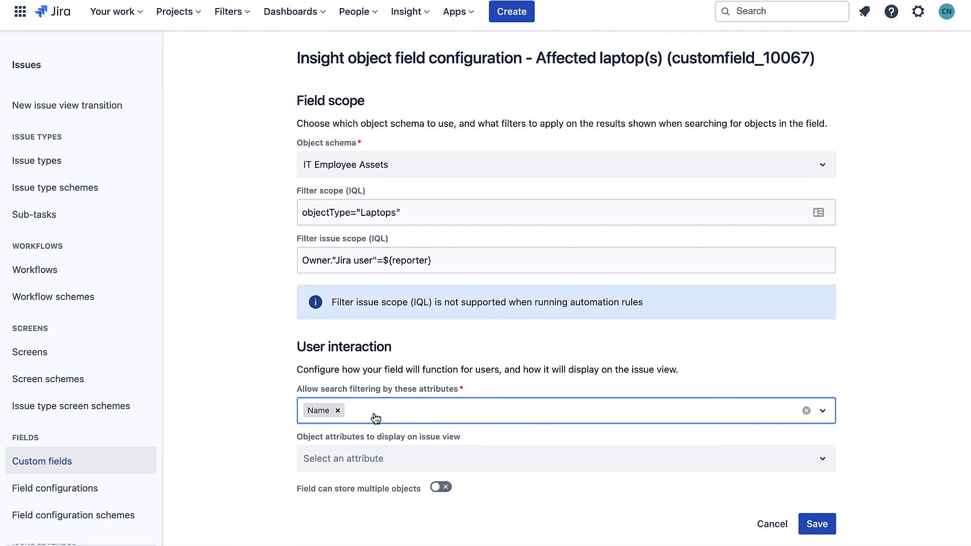
pyautogui.write('Own')
pyautogui.click(345, 447)
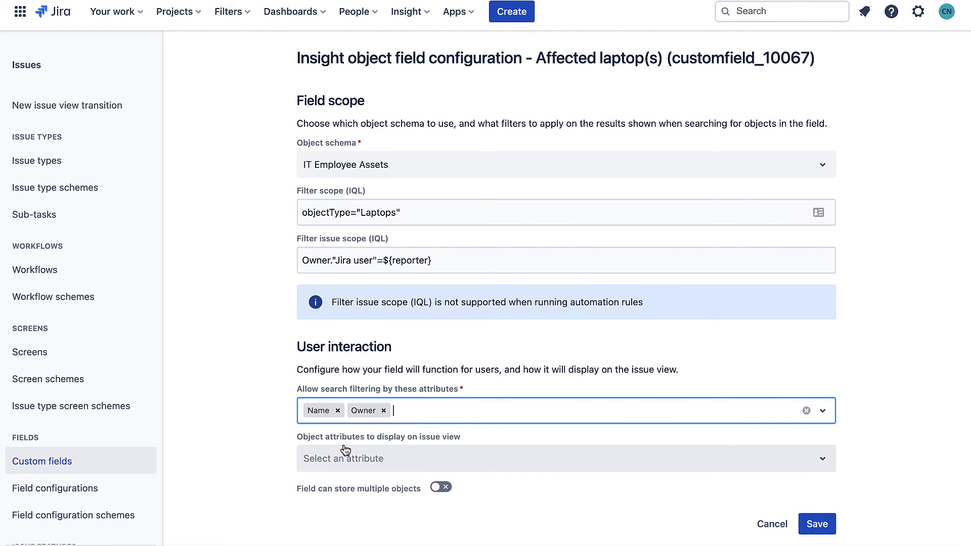
# Display Name, Owner, Expiry date and Status, allow multiple objects, and save the configuration
pyautogui.click(346, 450)
pyautogui.click(338, 363)
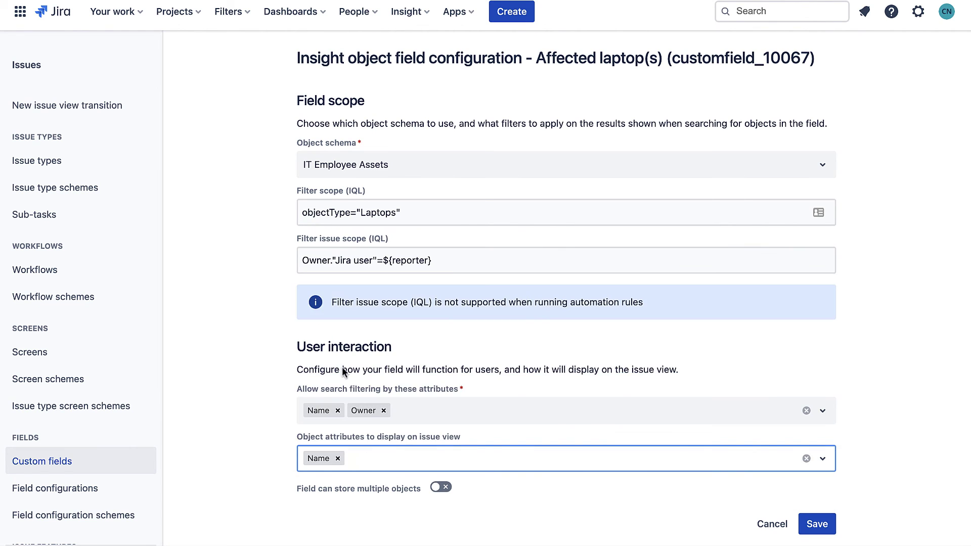
pyautogui.click(390, 461)
pyautogui.click(360, 362)
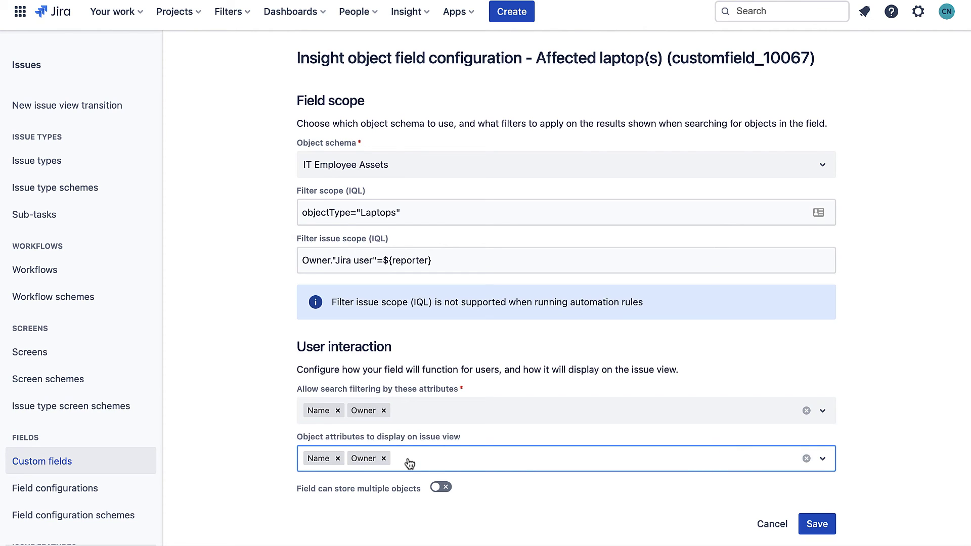
pyautogui.click(410, 464)
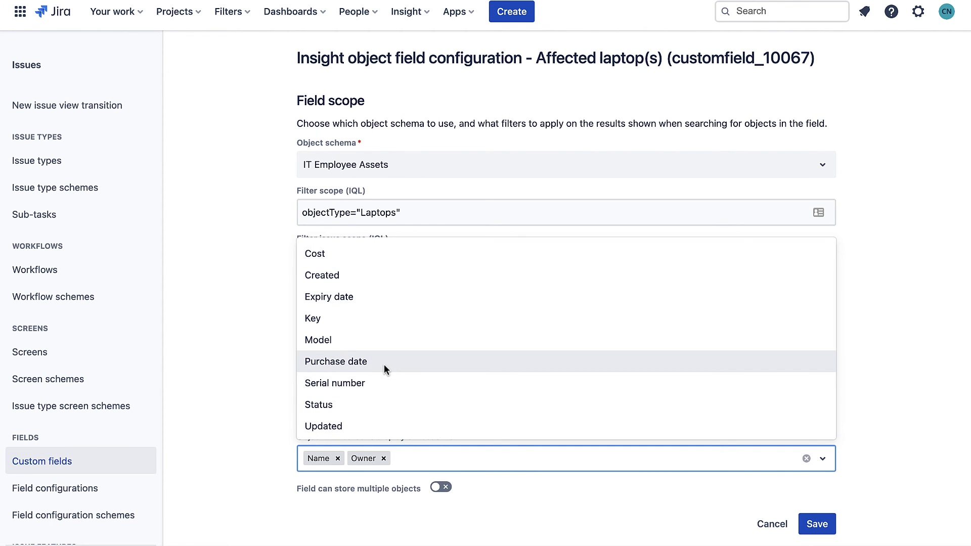
pyautogui.click(378, 299)
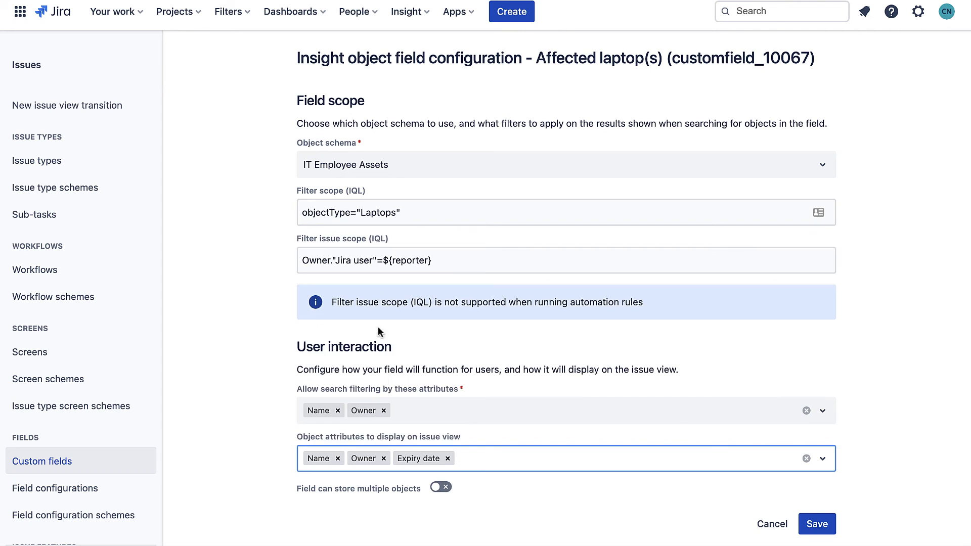
pyautogui.click(466, 464)
pyautogui.click(358, 400)
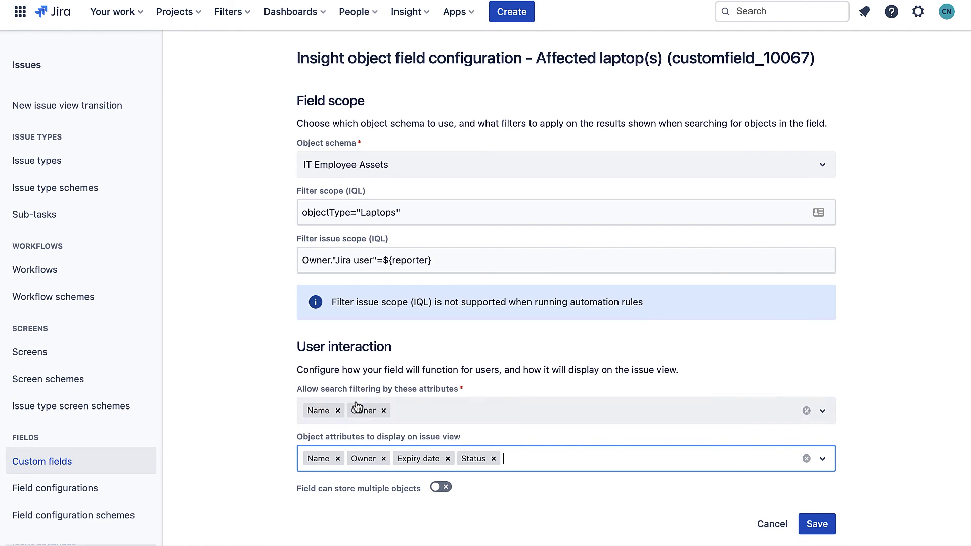
pyautogui.click(440, 487)
pyautogui.click(817, 524)
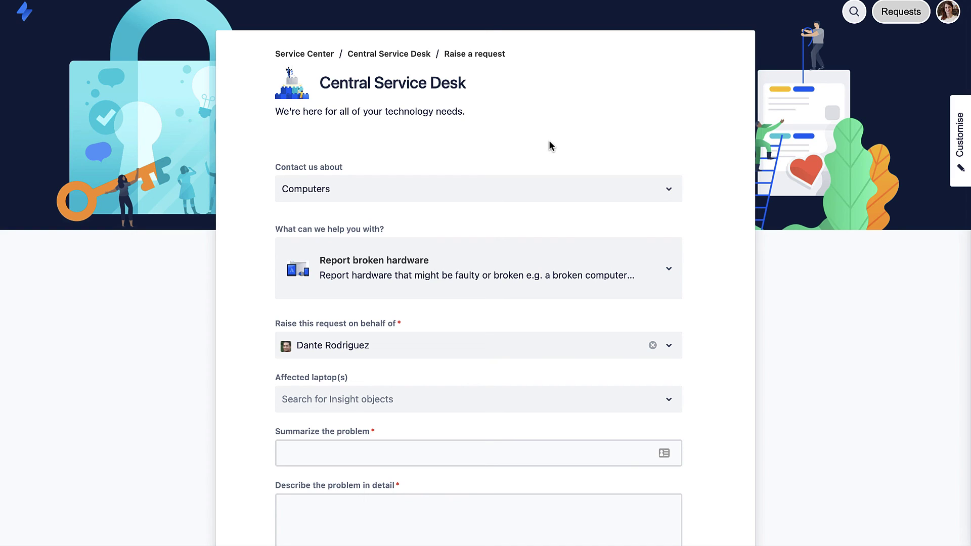
# Raise the request on behalf of another user and select affected laptop LTMB042002
pyautogui.click(511, 401)
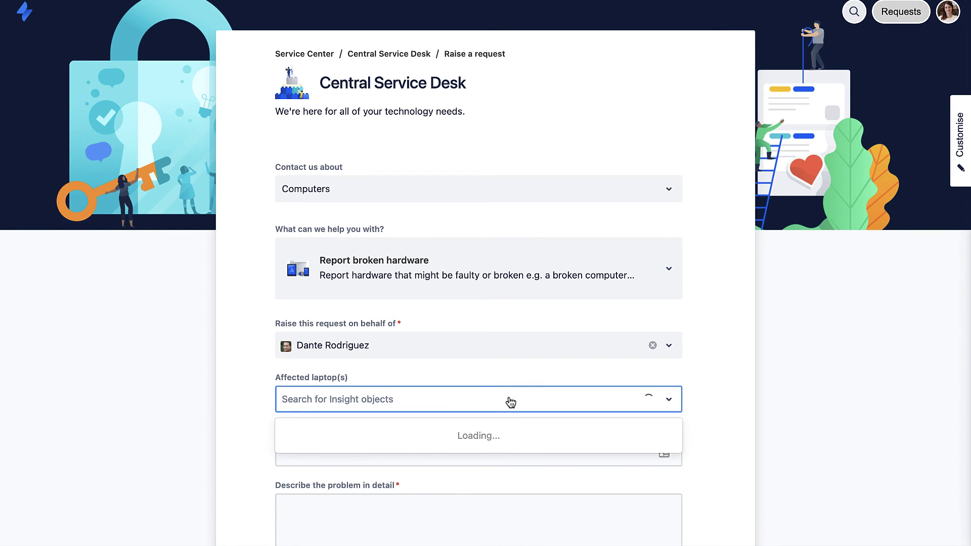
pyautogui.click(461, 446)
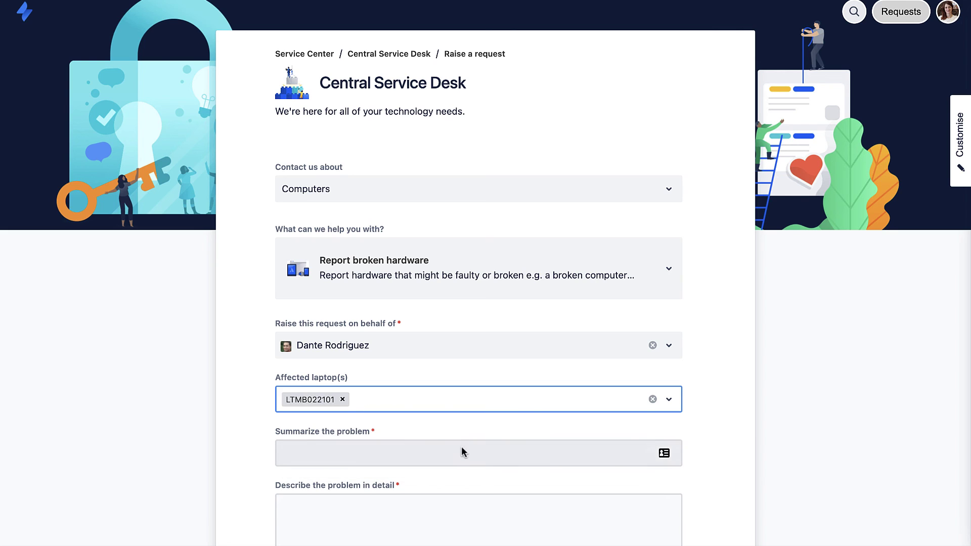
pyautogui.click(343, 399)
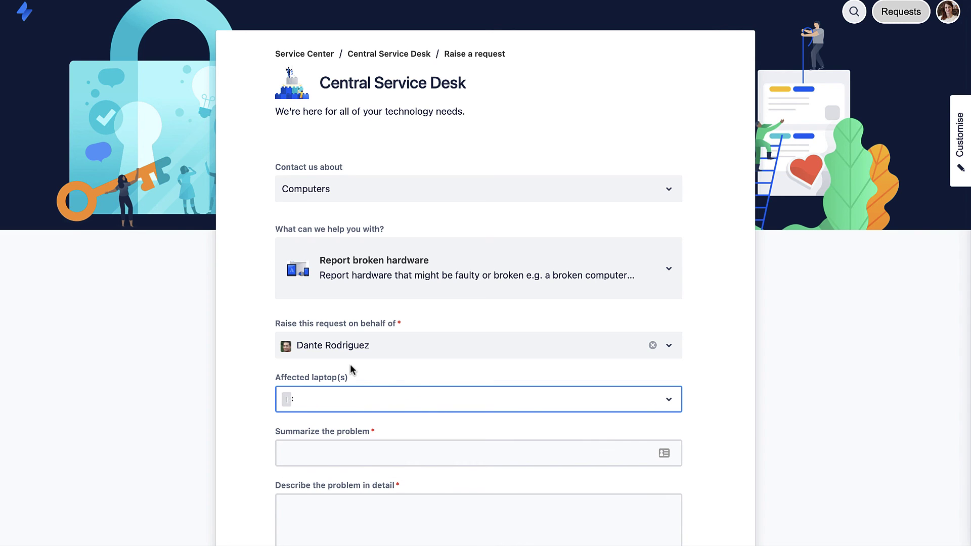
pyautogui.click(362, 340)
pyautogui.click(342, 353)
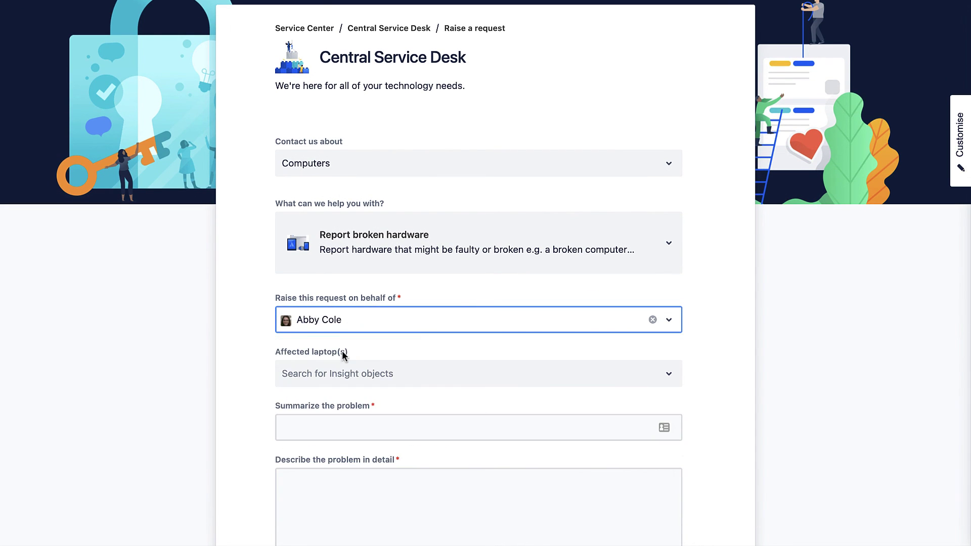
pyautogui.click(378, 374)
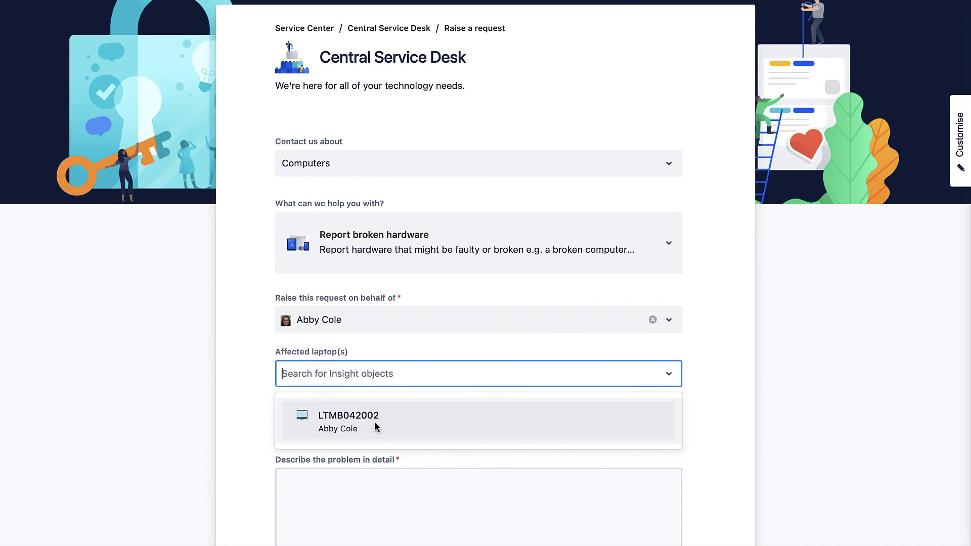
pyautogui.click(376, 428)
# Enter summary 'Laptop broken' and description 'Screen broken'
pyautogui.click(375, 427)
pyautogui.write('L')
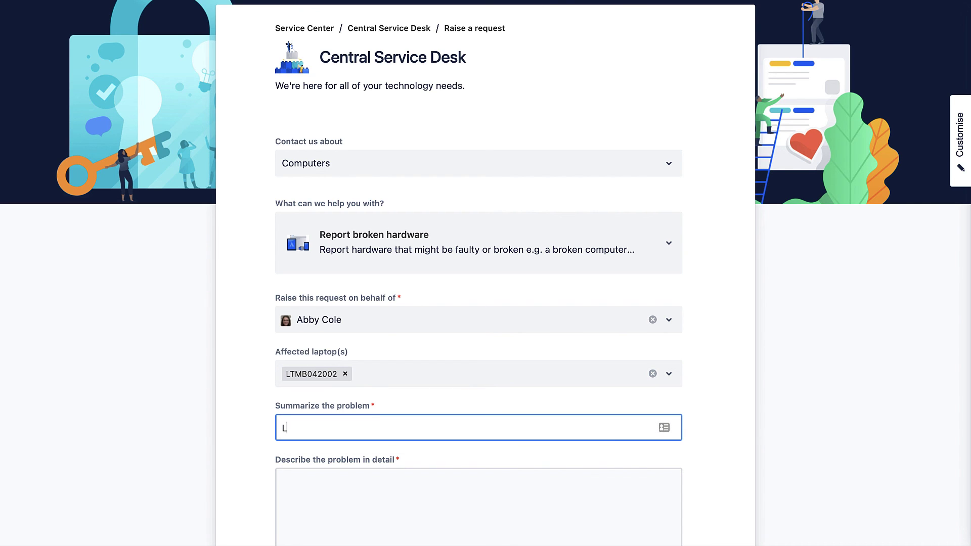
pyautogui.write('aptop ')
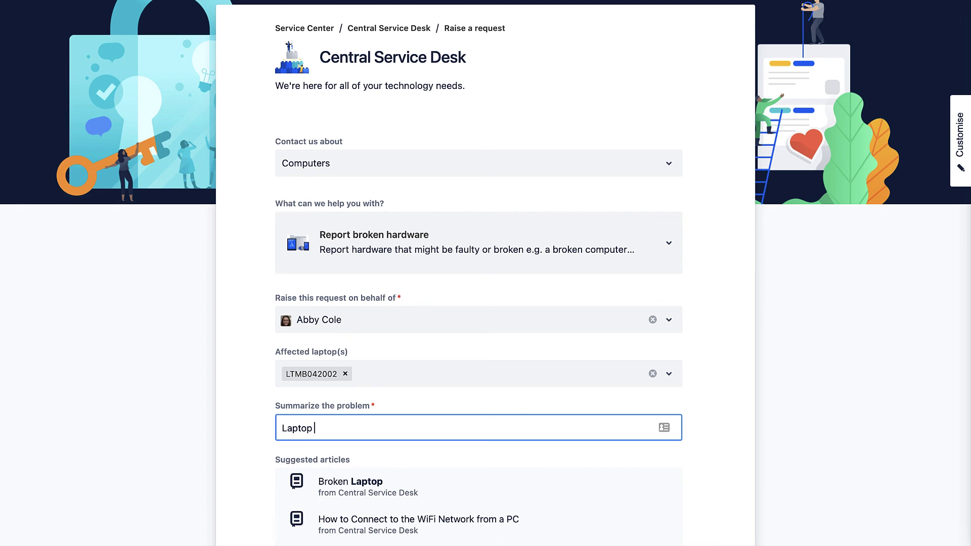
pyautogui.write('broken')
pyautogui.scroll(-8, 226, 399)
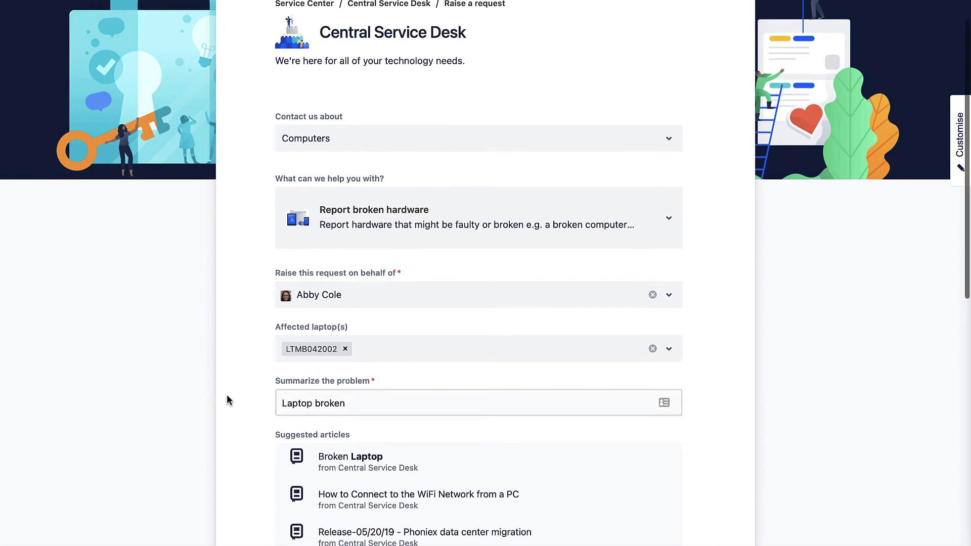
pyautogui.click(344, 238)
pyautogui.write('Screen broken')
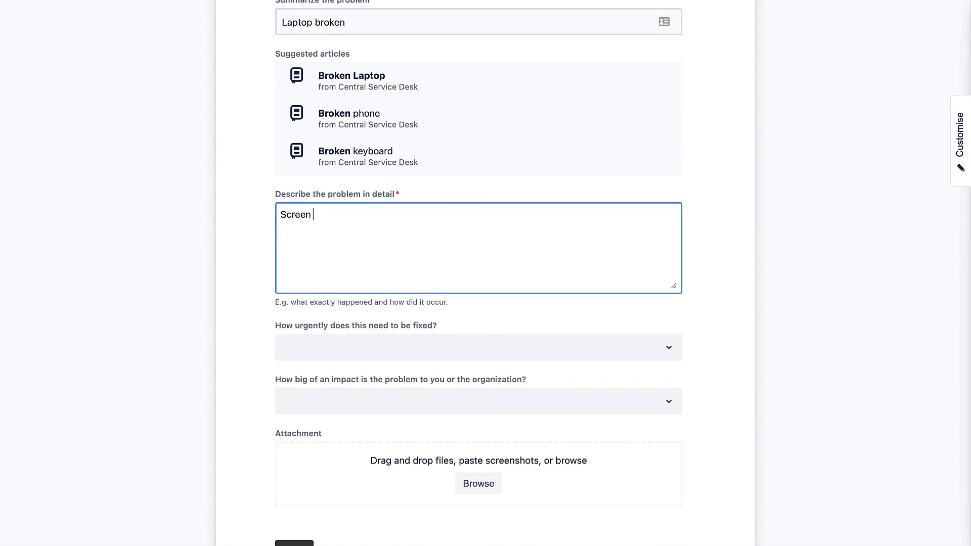
pyautogui.scroll(-5, 262, 338)
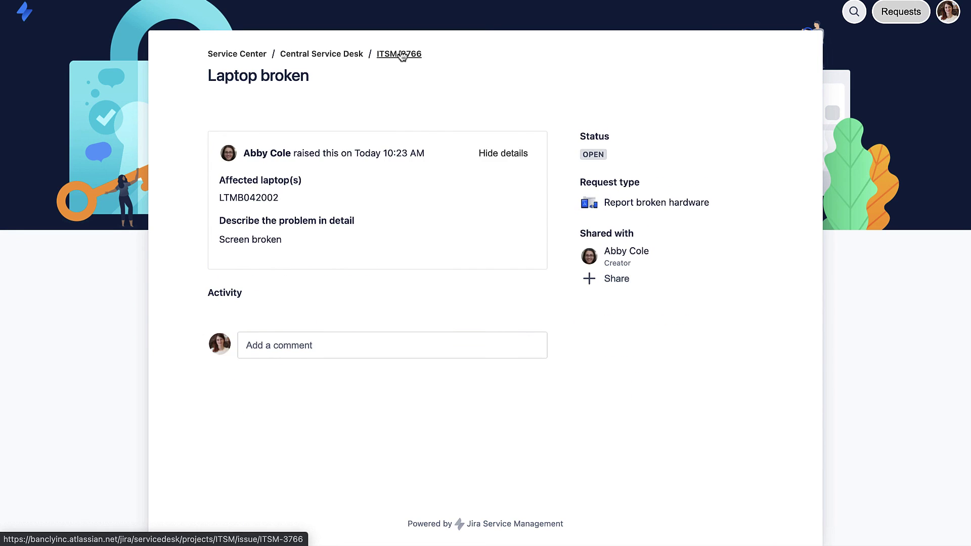
# Open ticket ITSM-3766 in the agent view and expand laptop LTMB042002's details
pyautogui.click(401, 54)
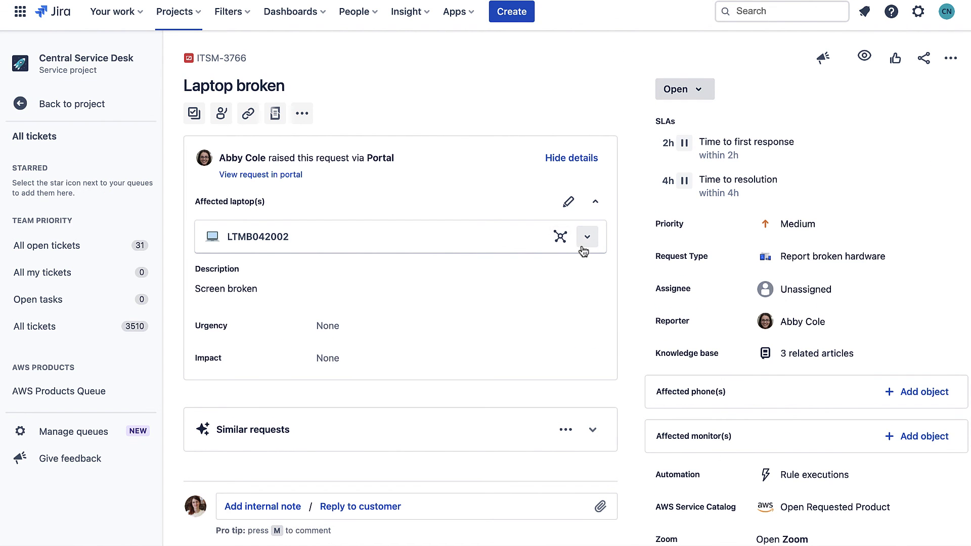
pyautogui.click(586, 238)
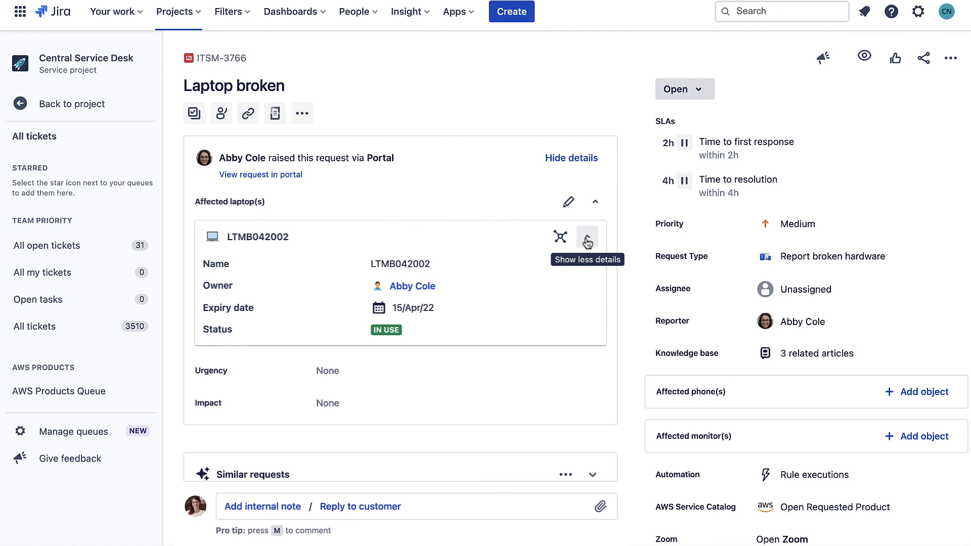